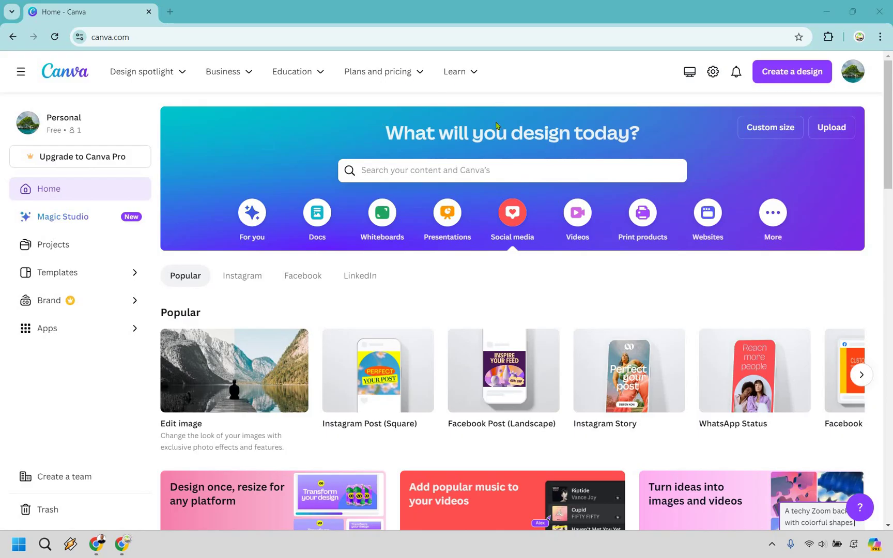
Search Canva's home page for 'newsletter' to list your own design and 3,398 templates
left_click(421, 171)
type("newsletter")
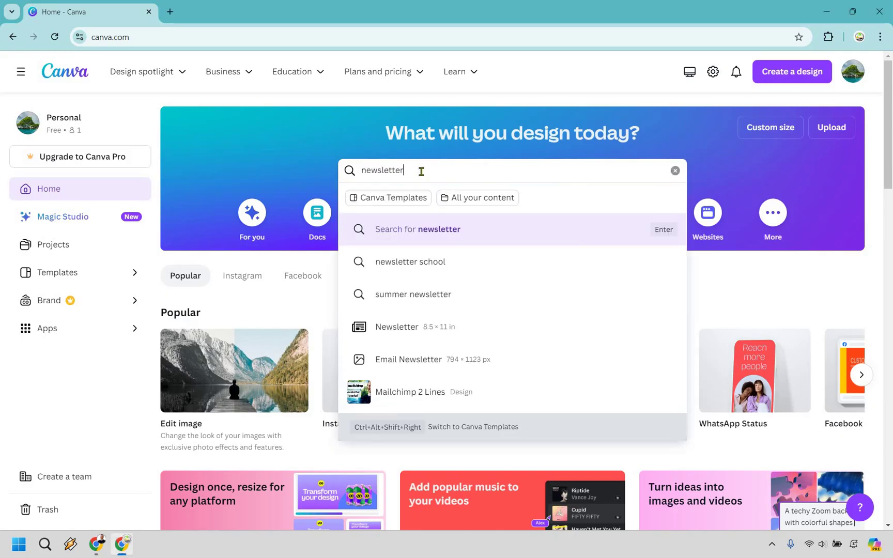
left_click(467, 230)
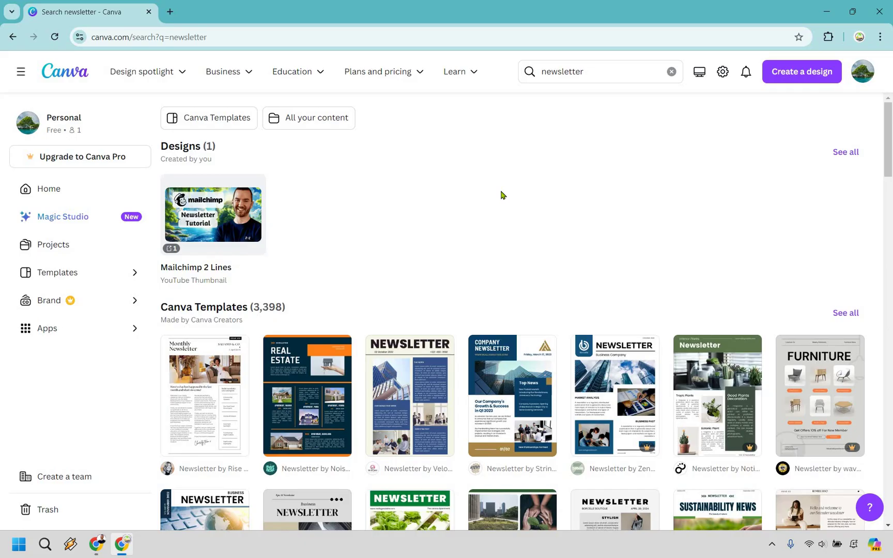
Filter the newsletter results to Canva Templates and browse down through the template grid
left_click(236, 119)
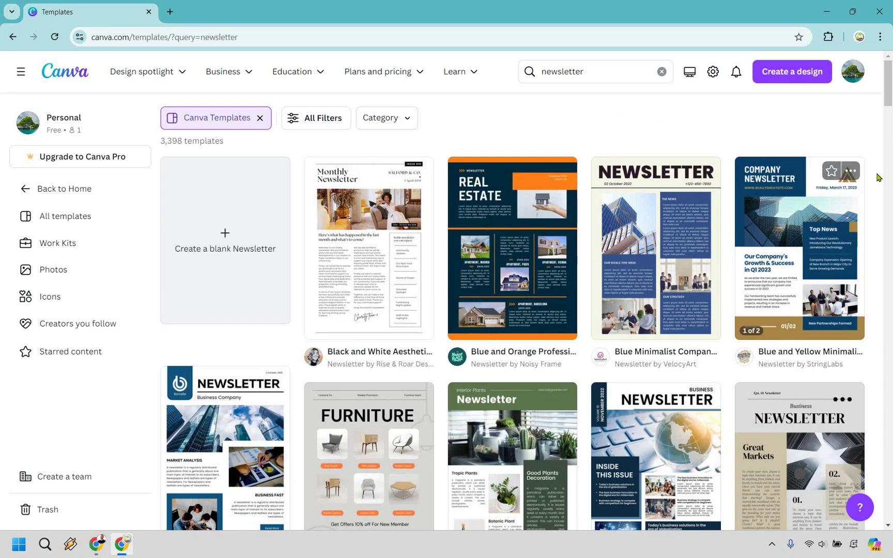
scroll(877, 177, "down", 6)
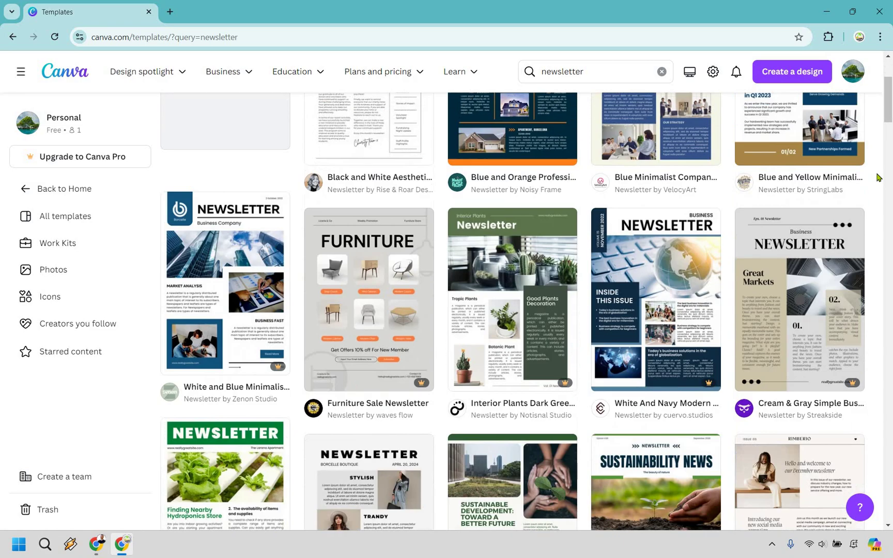
scroll(877, 177, "down", 2)
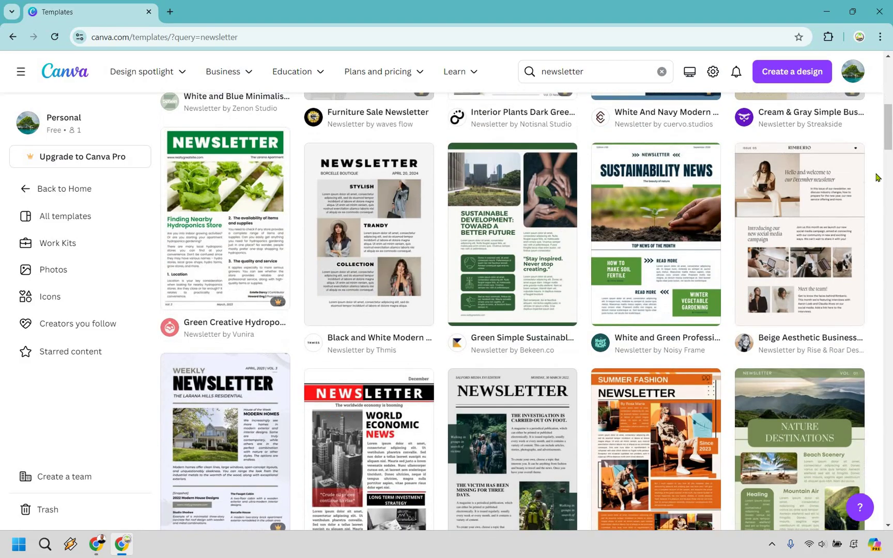
scroll(877, 177, "down", 2)
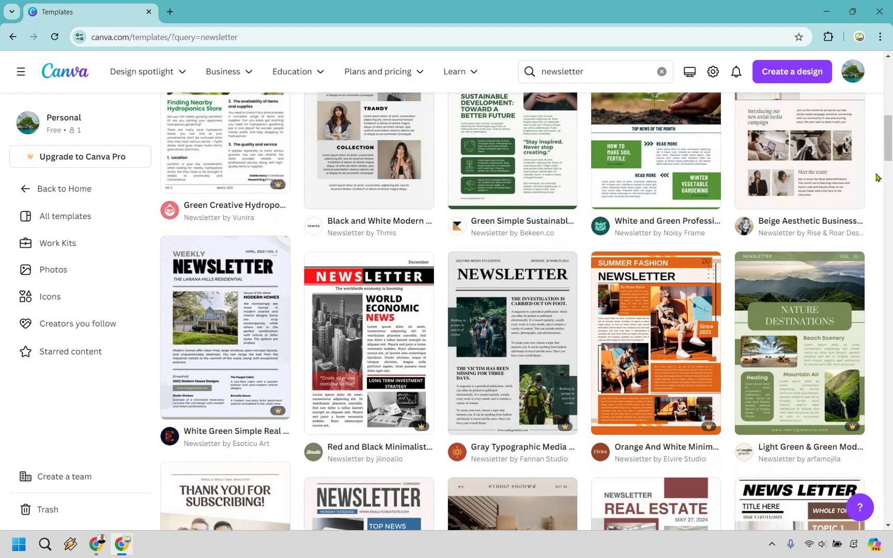
scroll(877, 178, "down", 4)
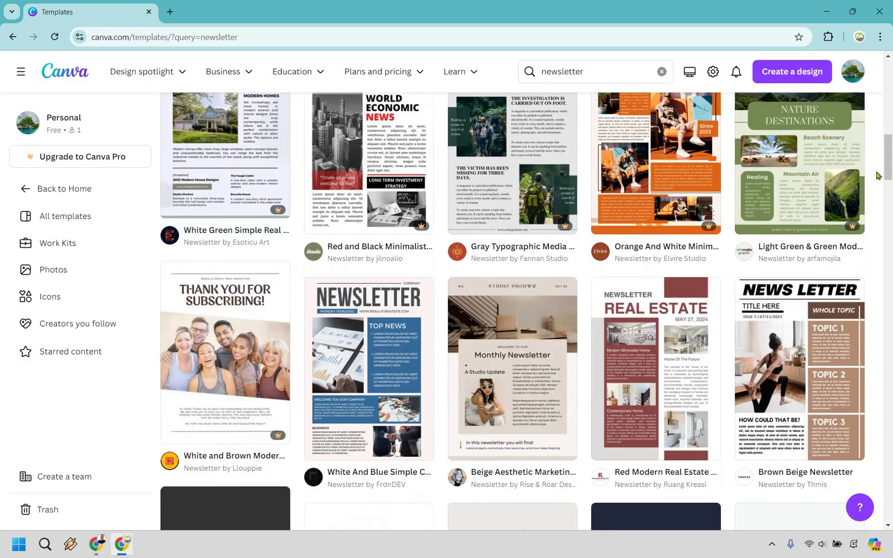
scroll(877, 176, "down", 2)
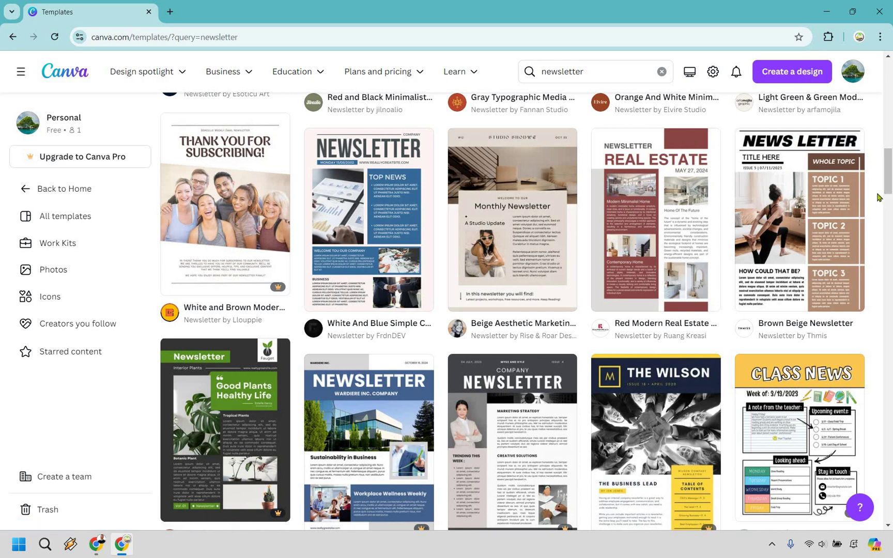
scroll(877, 197, "down", 5)
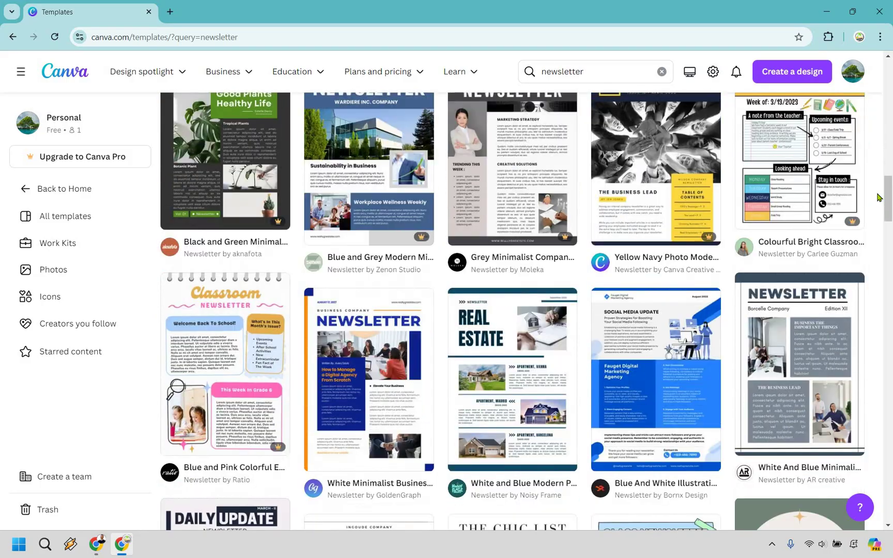
scroll(877, 197, "down", 3)
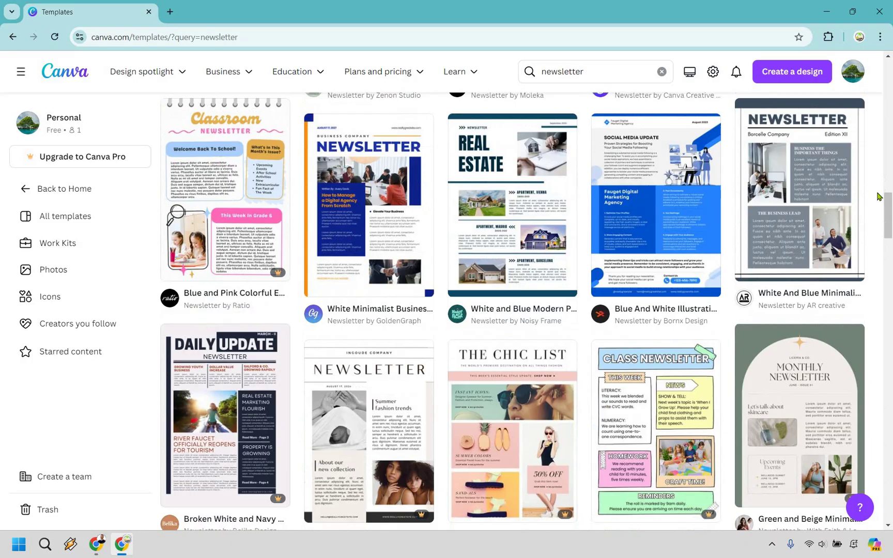
scroll(877, 196, "down", 2)
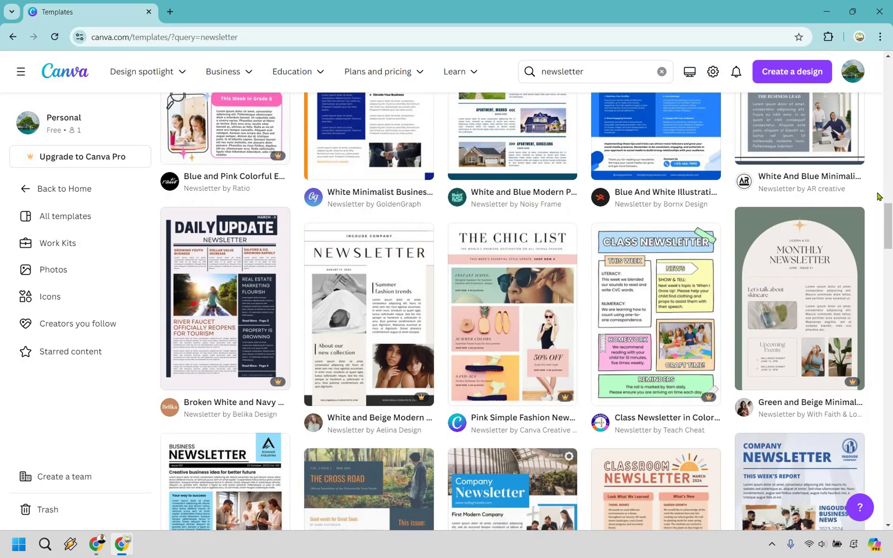
scroll(877, 197, "down", 4)
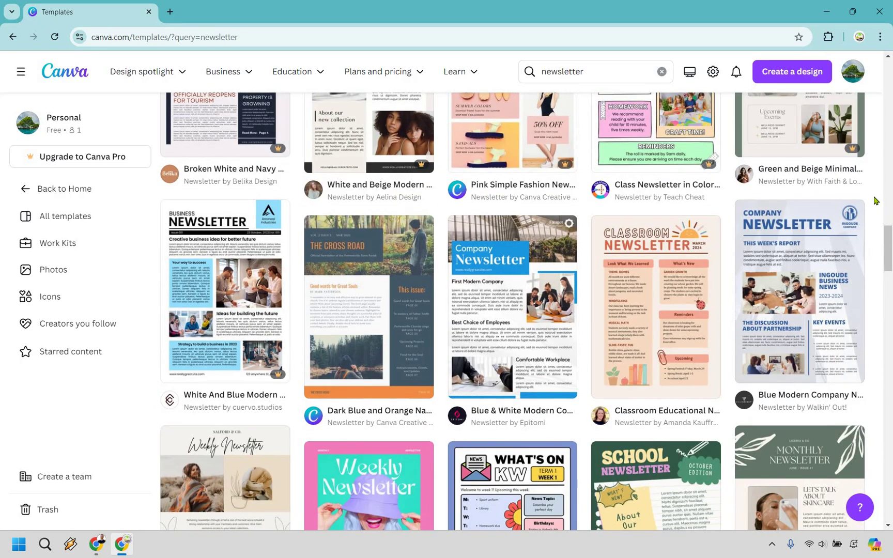
scroll(875, 200, "down", 3)
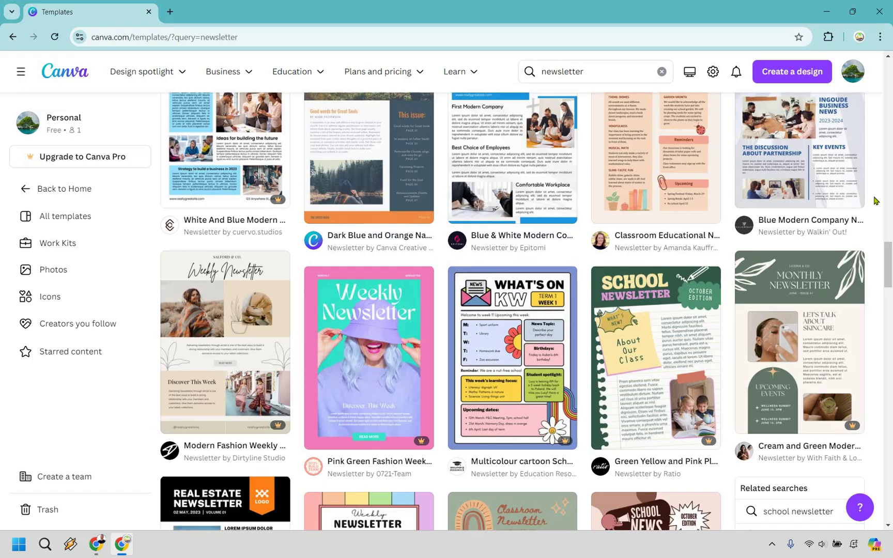
scroll(877, 199, "down", 4)
scroll(599, 222, "down", 1)
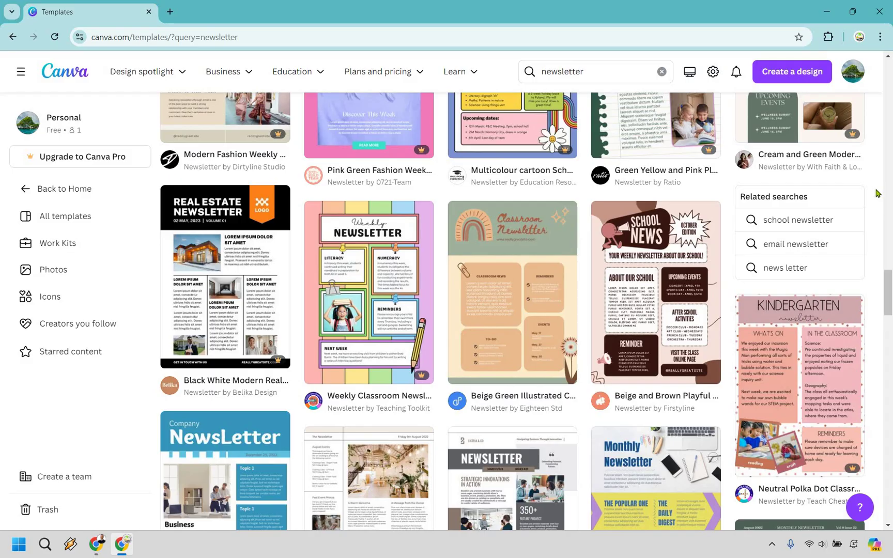
scroll(875, 193, "down", 3)
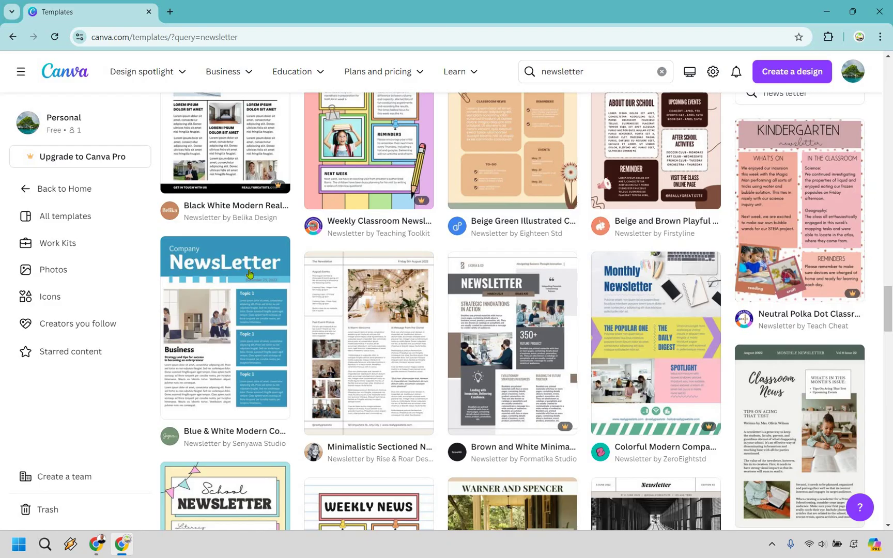
scroll(249, 273, "down", 1)
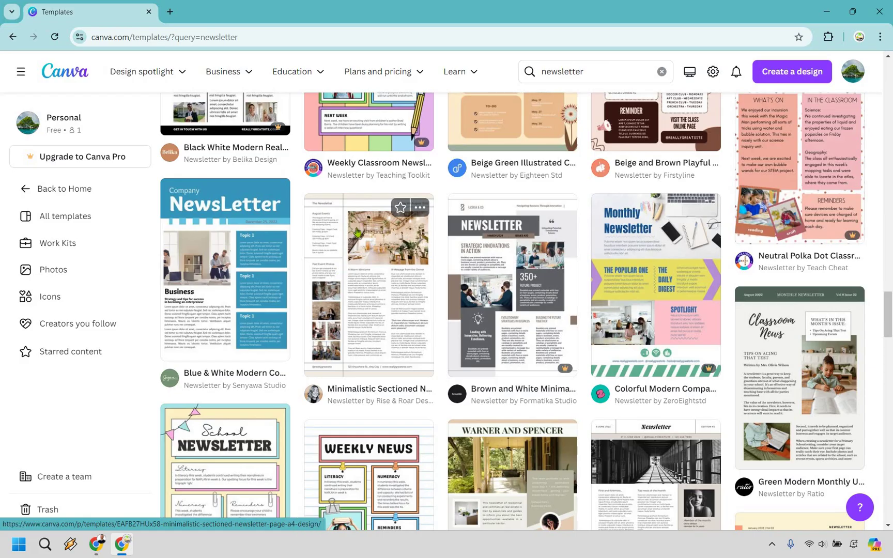
scroll(357, 342, "down", 2)
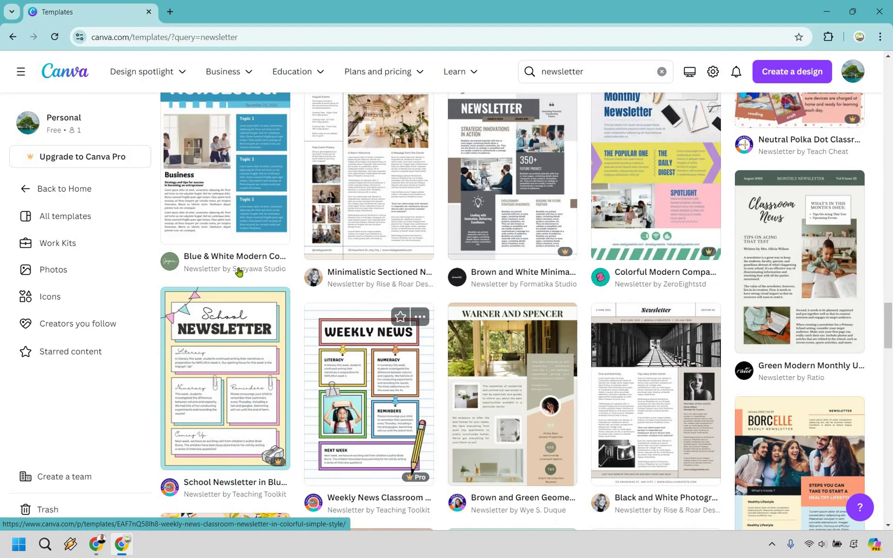
scroll(239, 271, "down", 2)
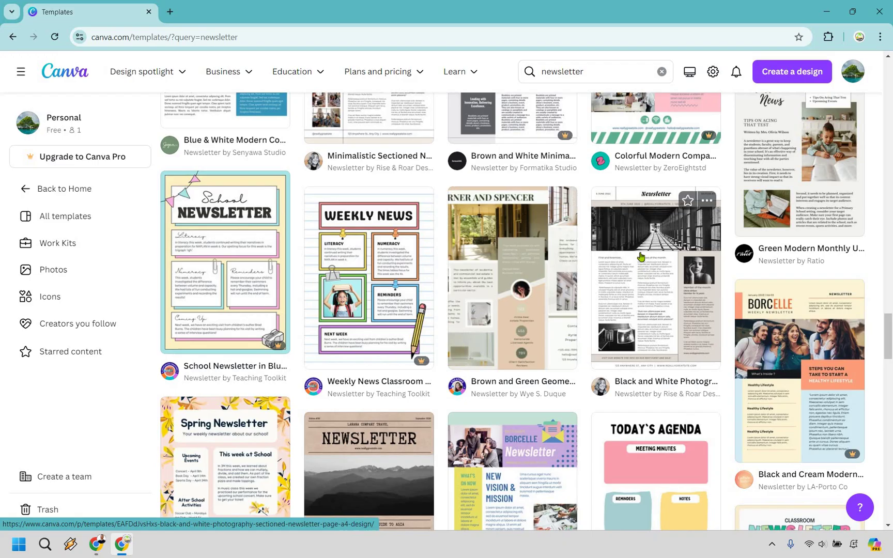
scroll(646, 243, "down", 2)
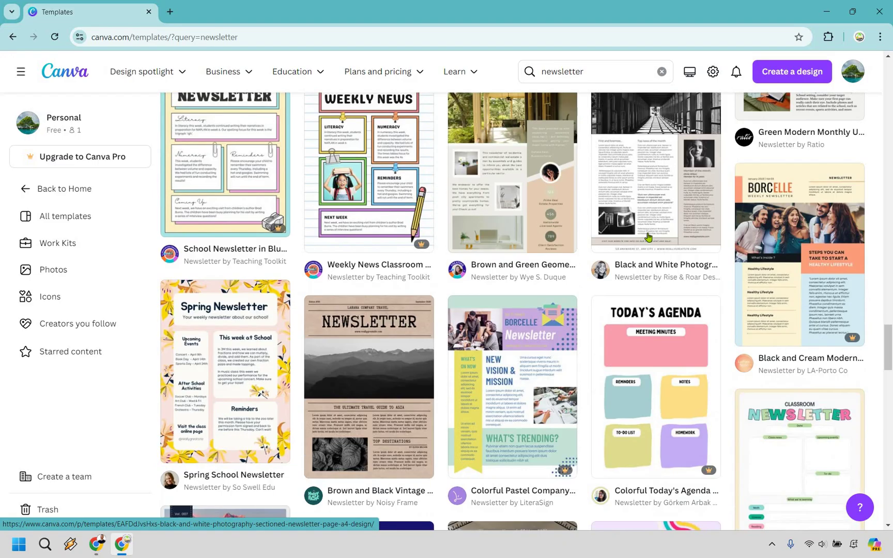
scroll(648, 237, "down", 6)
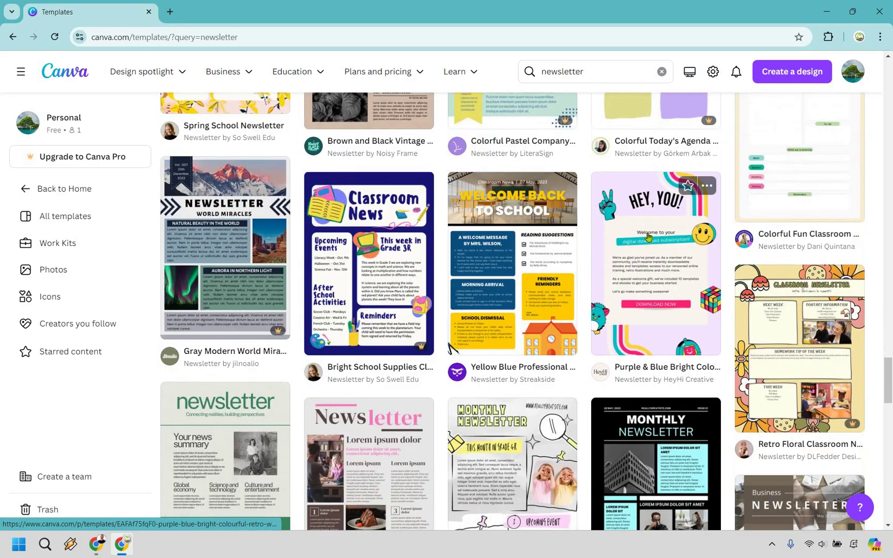
scroll(648, 237, "down", 3)
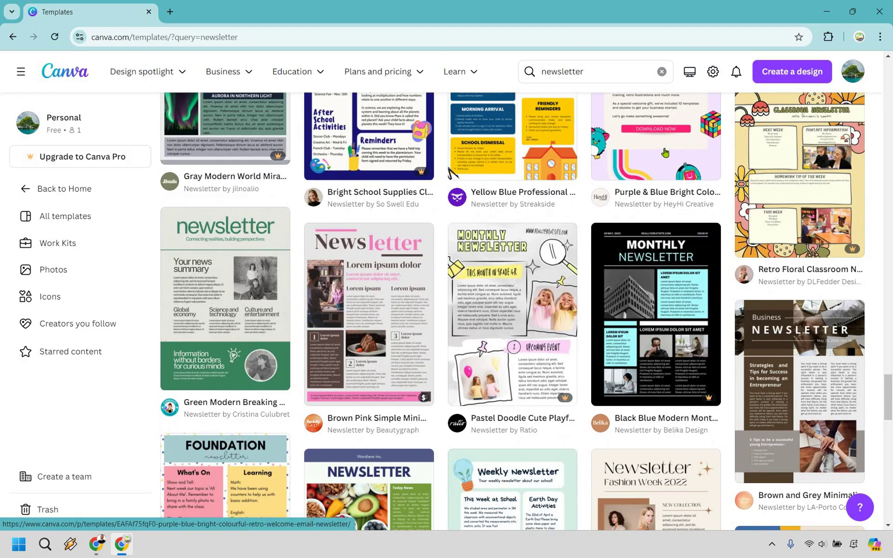
scroll(666, 152, "down", 3)
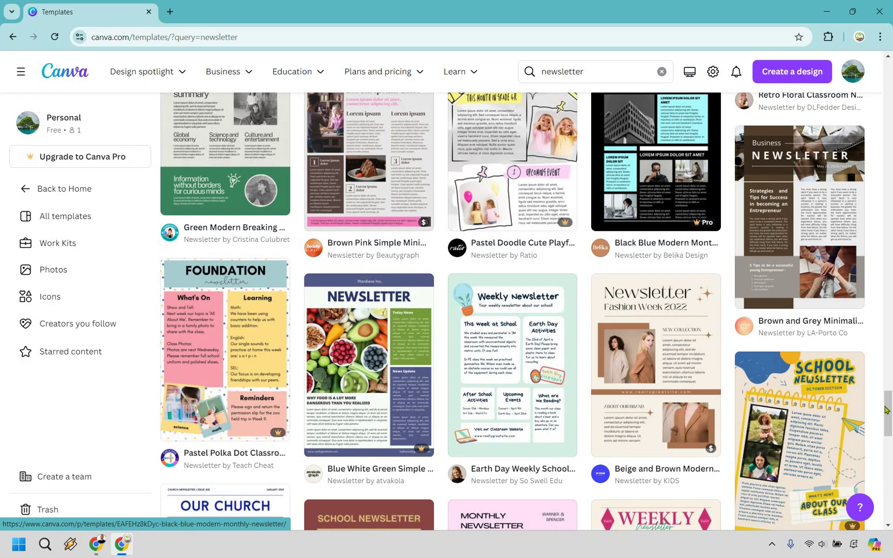
left_click_drag(888, 414, 890, 82)
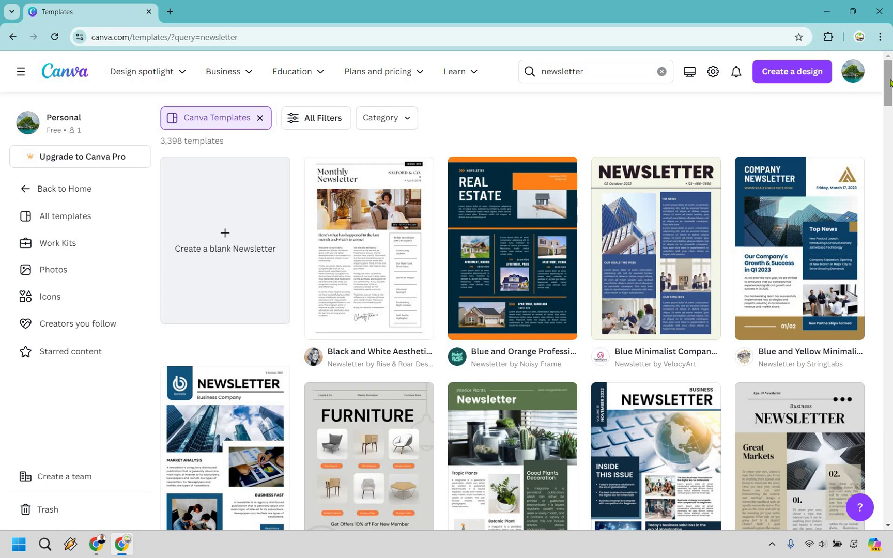
mouse_move(394, 223)
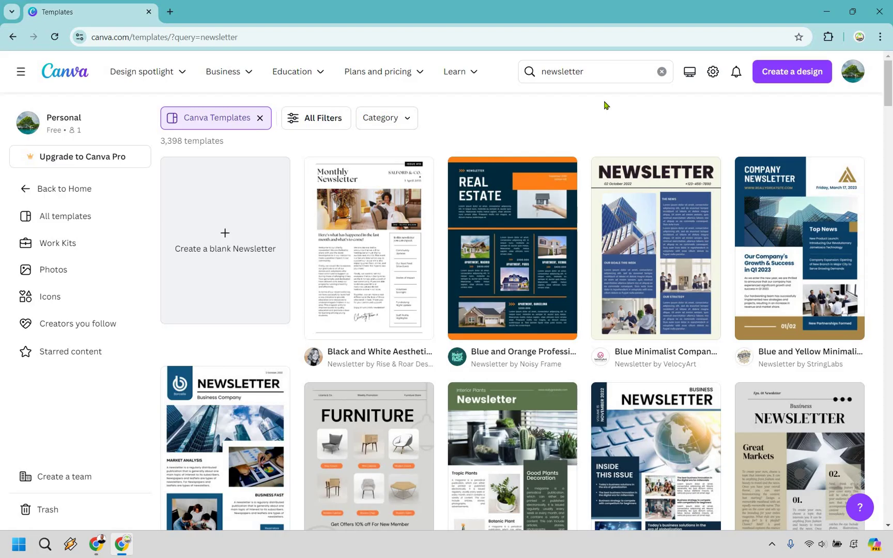
Search templates for 'newsletter social media' and skim the results
left_click(597, 72)
type("social media")
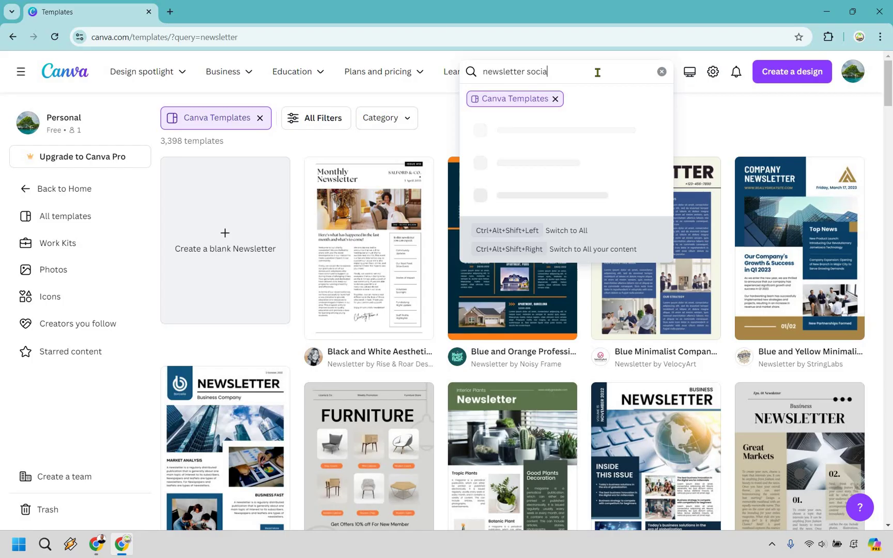
key("Return")
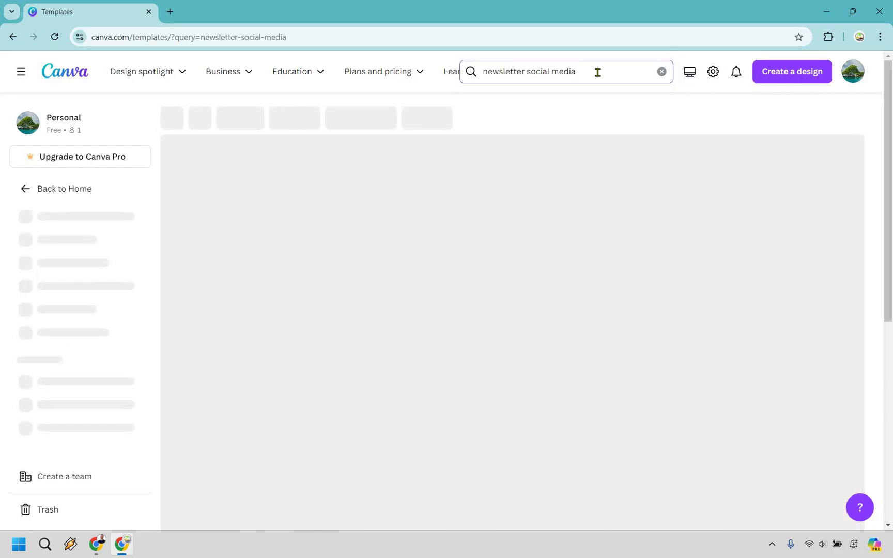
scroll(888, 186, "down", 3)
scroll(888, 186, "down", 3)
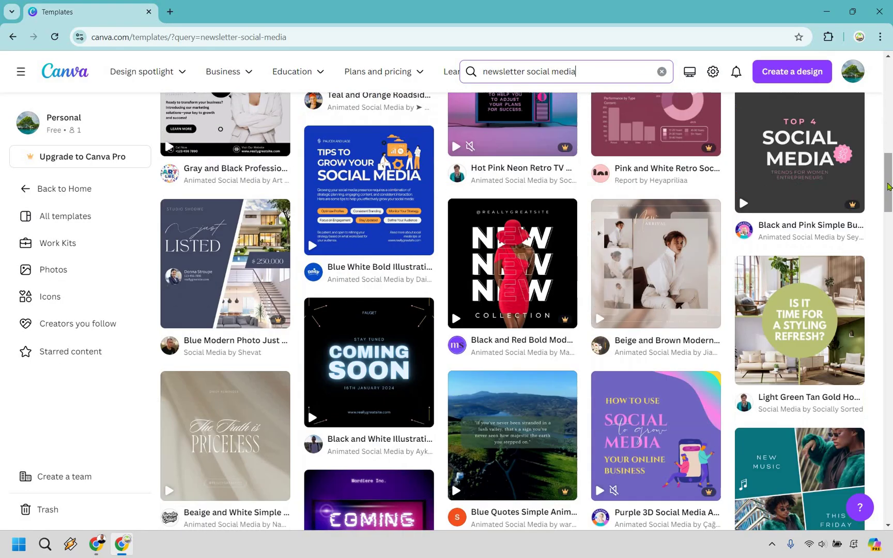
scroll(690, 105, "down", 3)
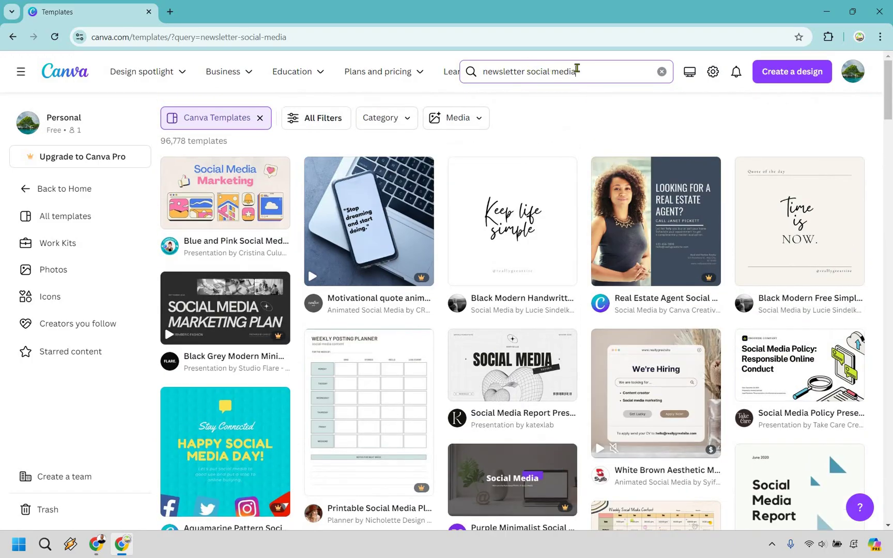
Change the query to 'newsletter marketing' and browse through those template results
left_click_drag(526, 71, 577, 71)
type("marketing")
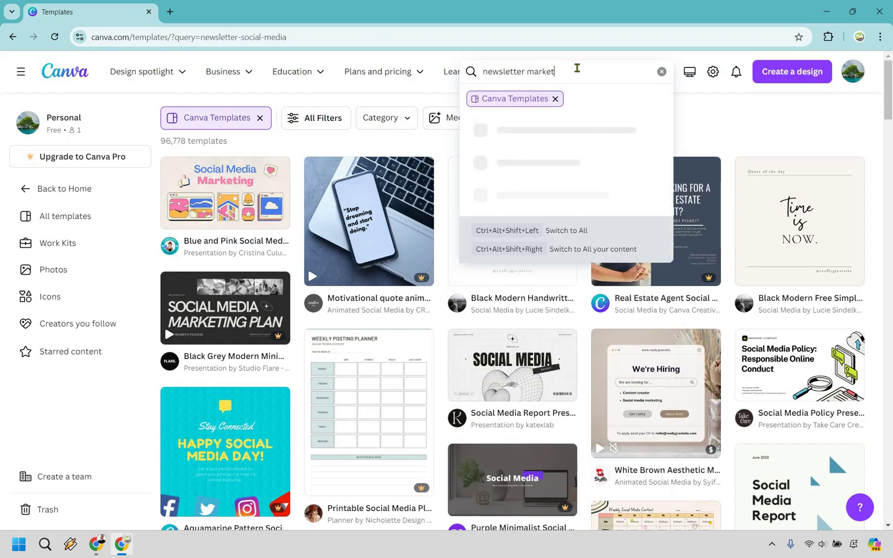
key("Return")
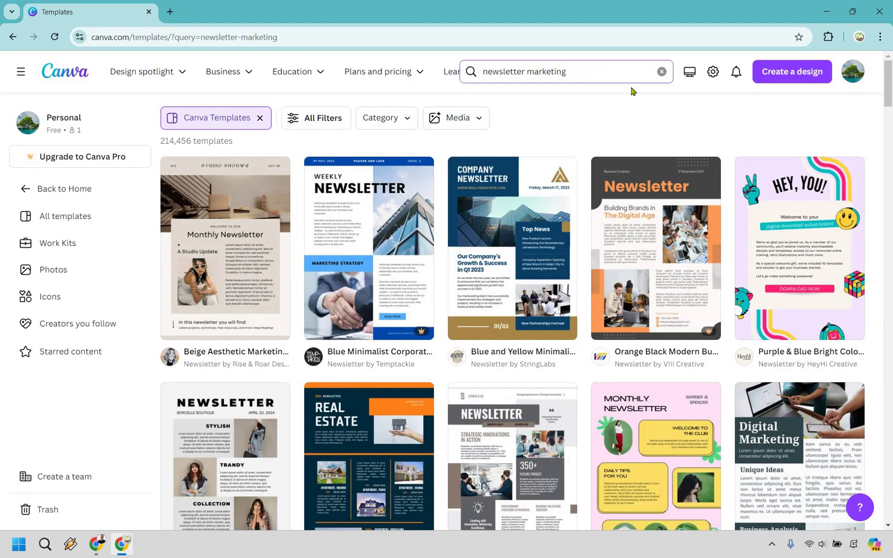
scroll(233, 295, "down", 3)
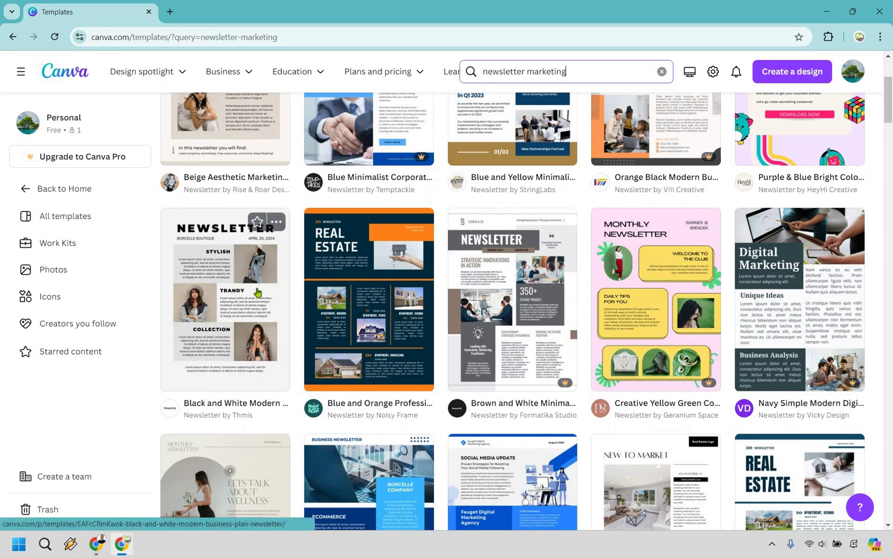
scroll(254, 291, "down", 10)
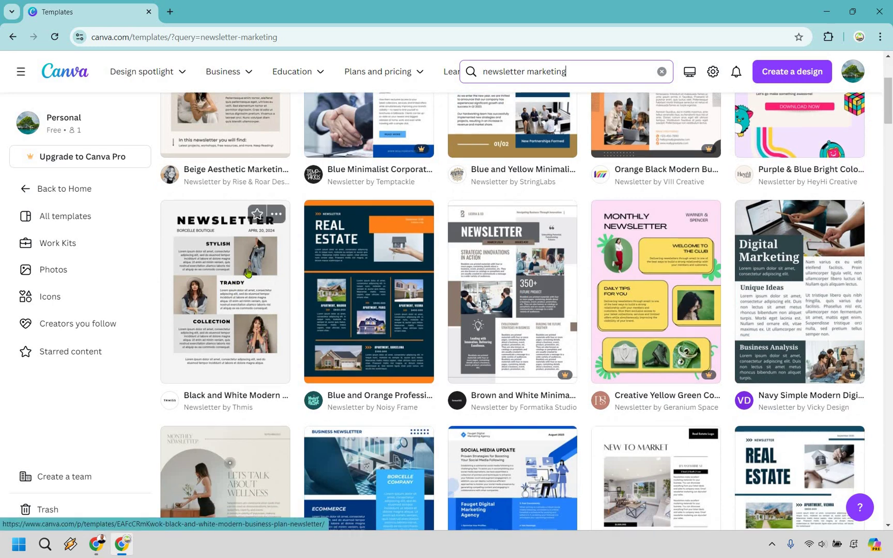
scroll(248, 259, "down", 5)
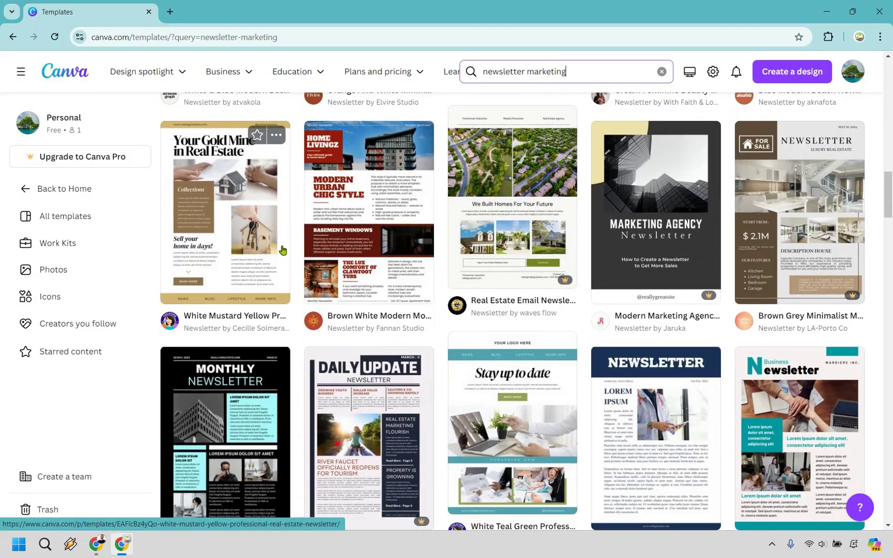
scroll(284, 242, "down", 3)
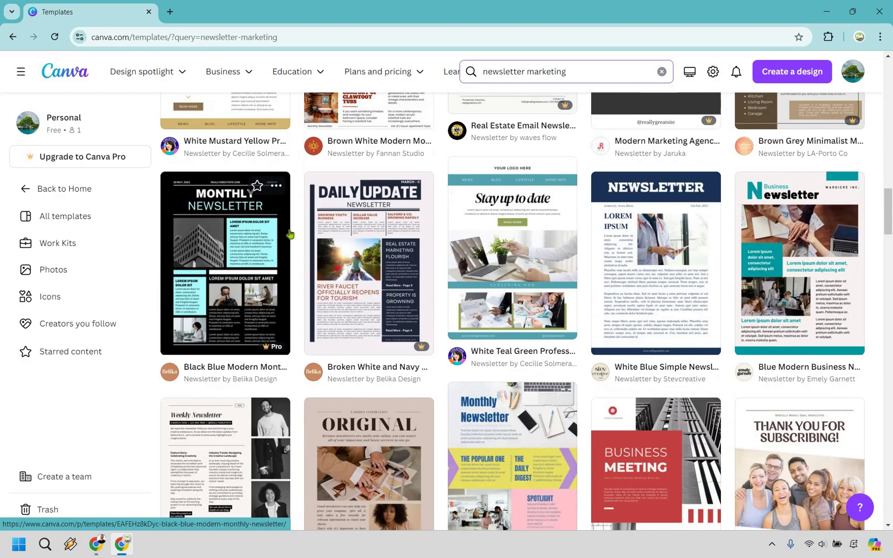
scroll(322, 220, "down", 3)
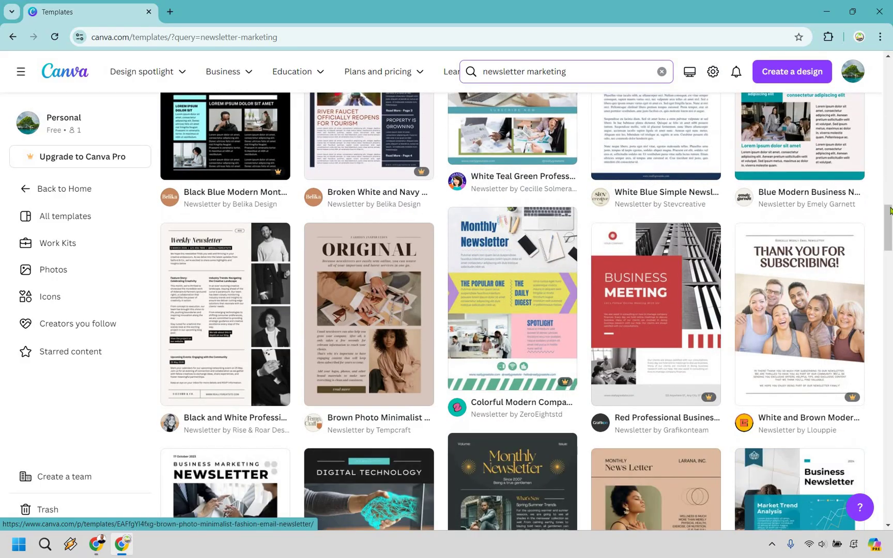
scroll(890, 210, "down", 4)
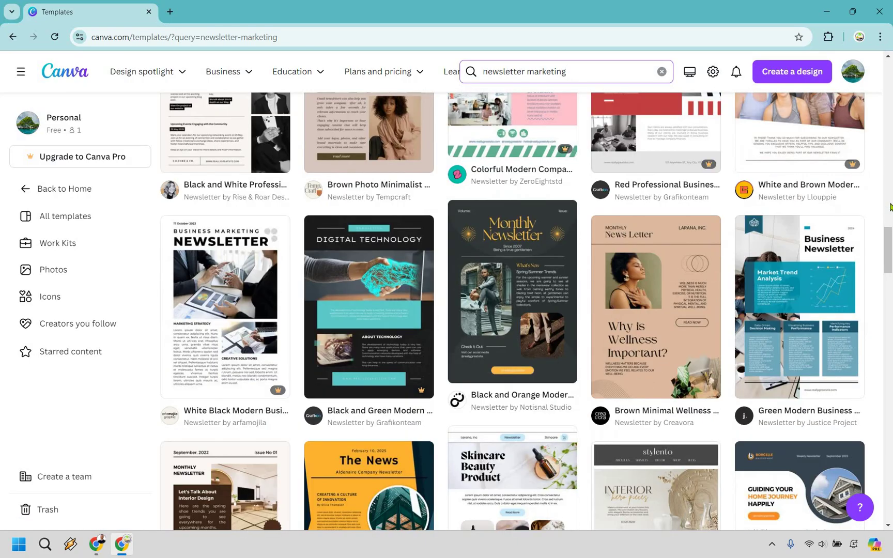
scroll(890, 207, "down", 3)
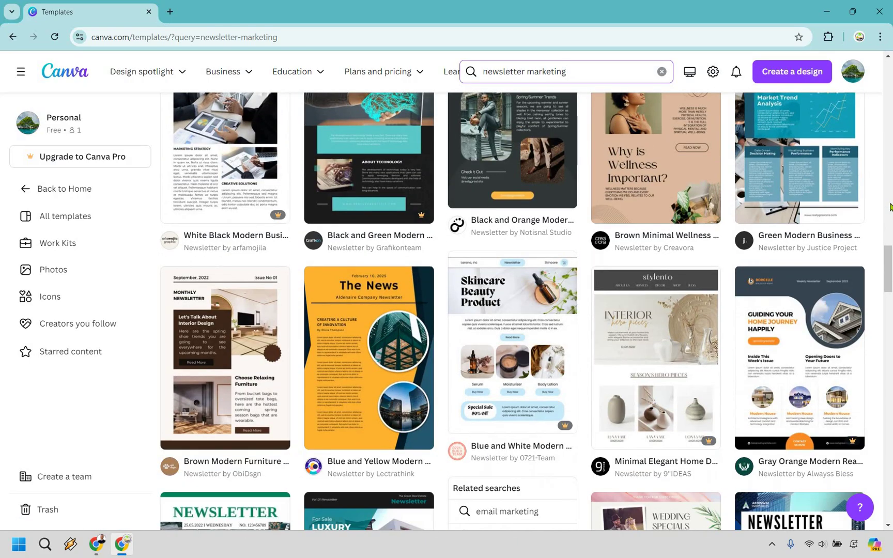
scroll(890, 207, "down", 4)
Remove 'marketing' from the query to search plain 'newsletter' templates again
double_click(549, 72)
key("BackSpace")
key("Return")
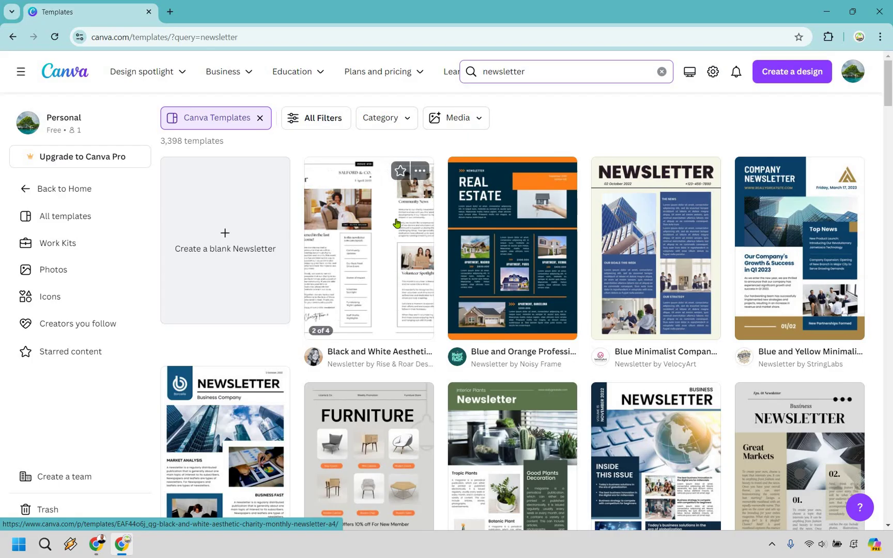
Preview the Black and White Aesthetic Charity Monthly Newsletter A4 template and its 'More like this' designs
left_click(397, 223)
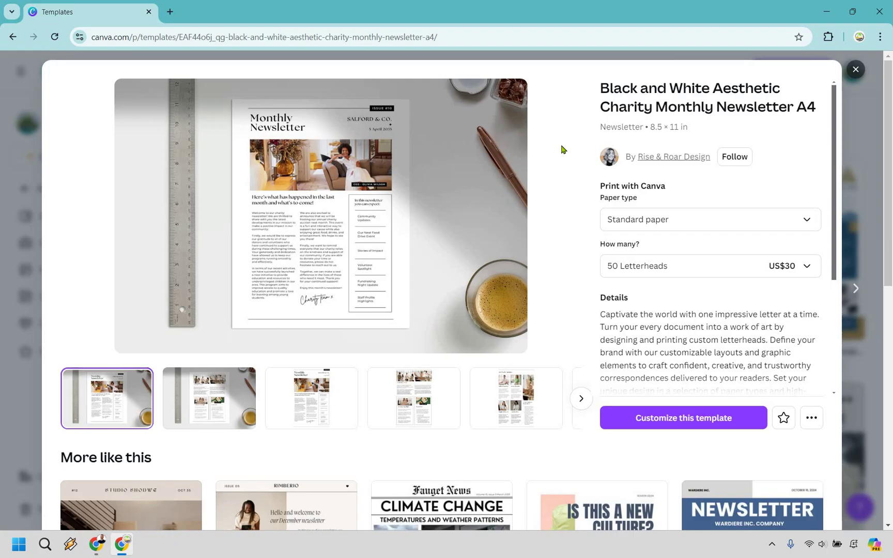
scroll(451, 165, "down", 5)
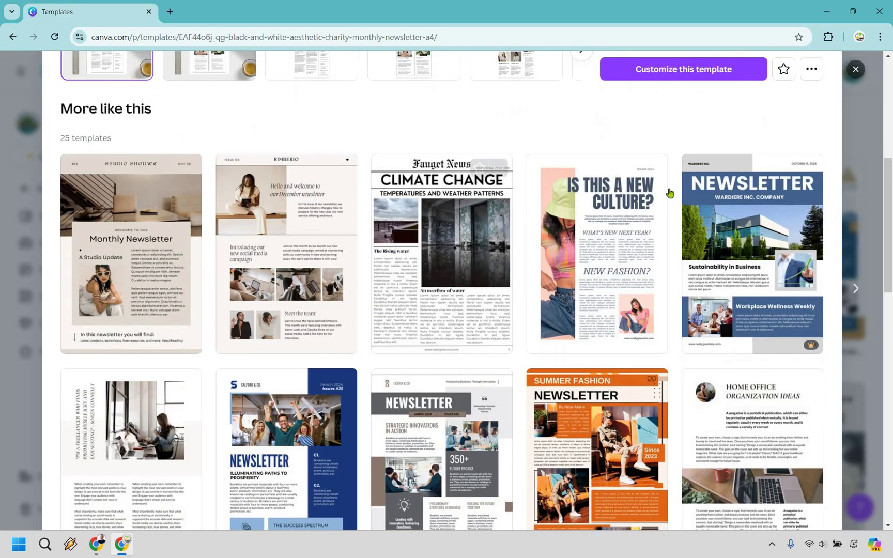
scroll(289, 279, "down", 3)
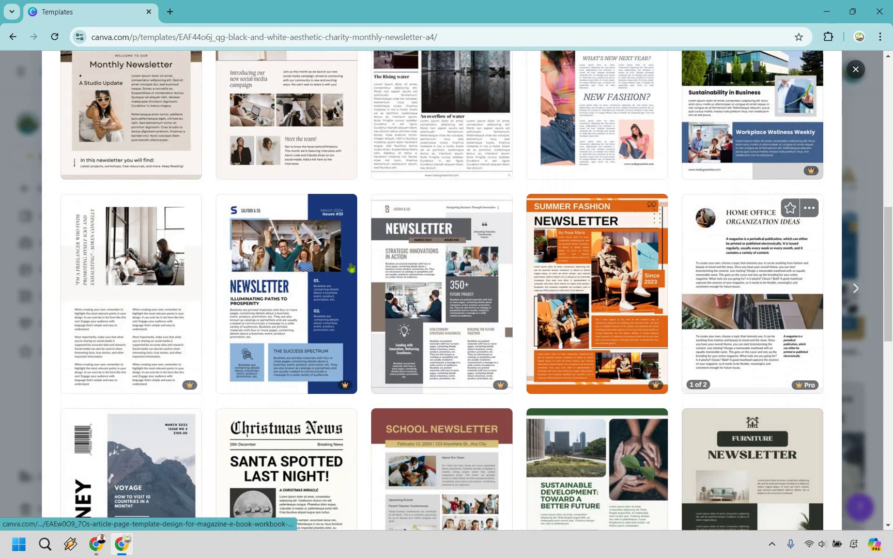
scroll(402, 302, "up", 10)
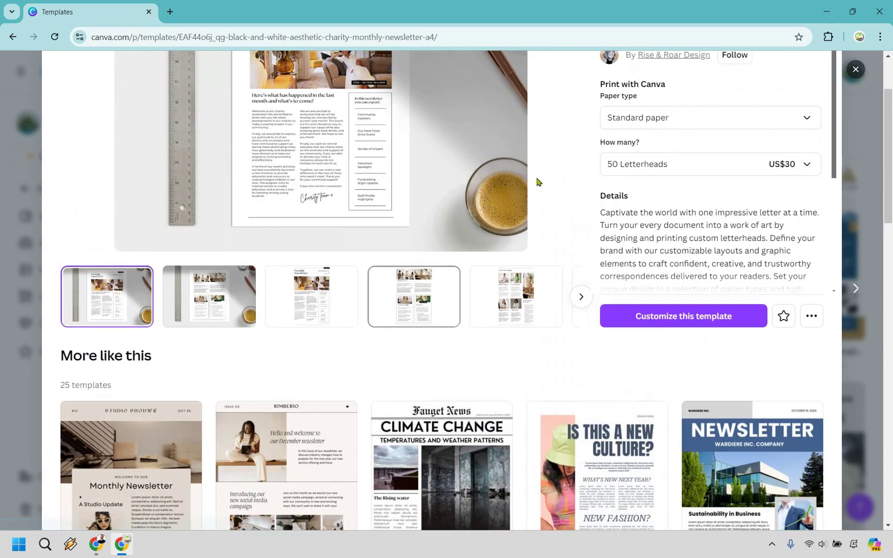
scroll(549, 172, "down", 15)
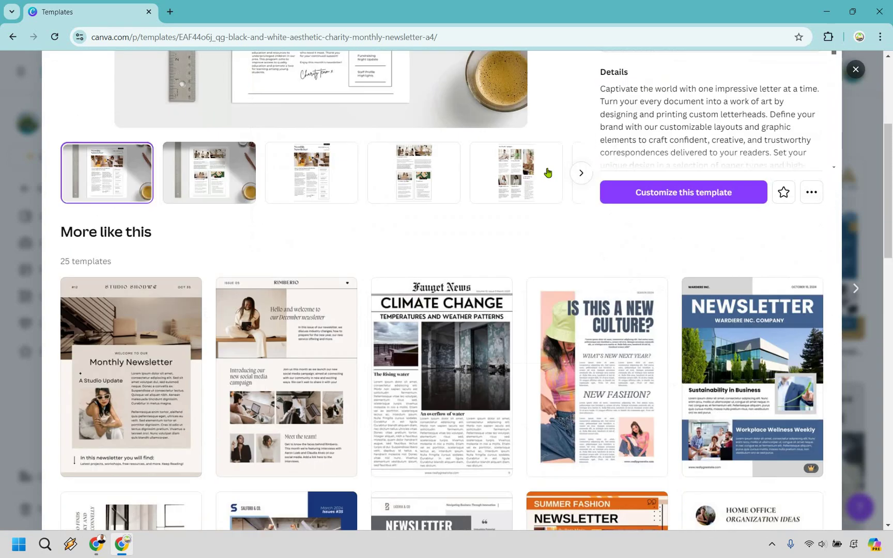
scroll(533, 182, "down", 8)
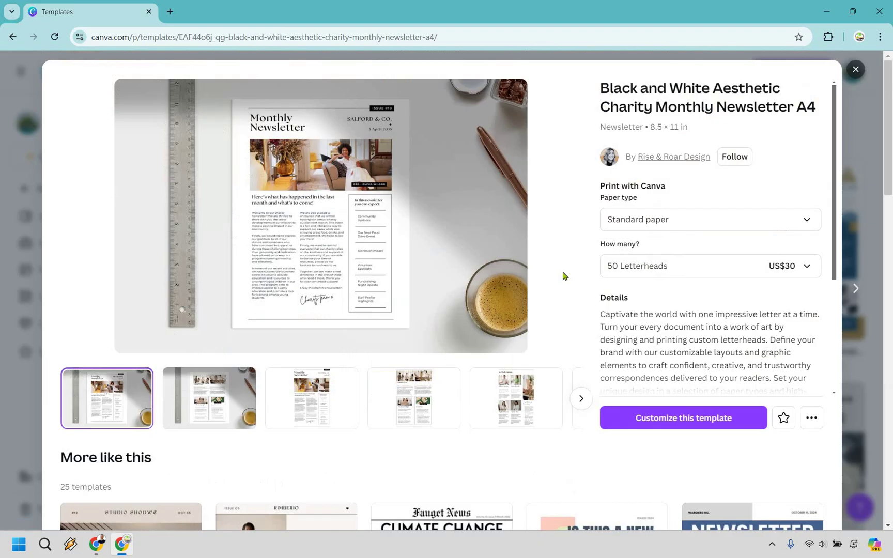
Customize the charity newsletter template, close the Letterheads print offer, and zoom the page to 100%
left_click(696, 424)
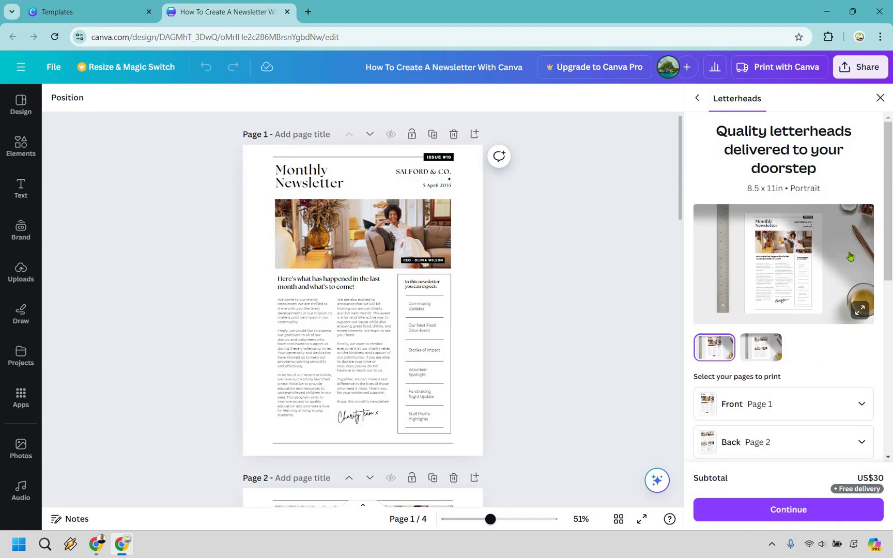
left_click(880, 99)
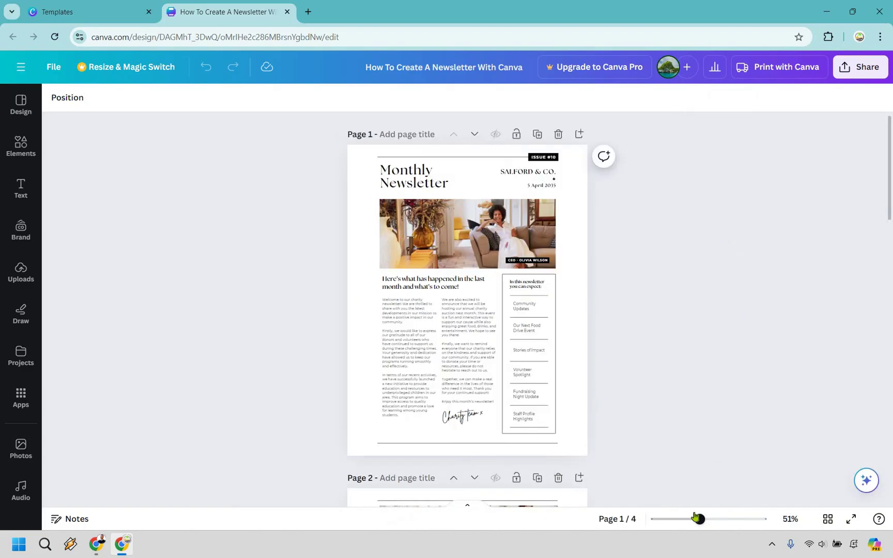
left_click_drag(697, 518, 719, 522)
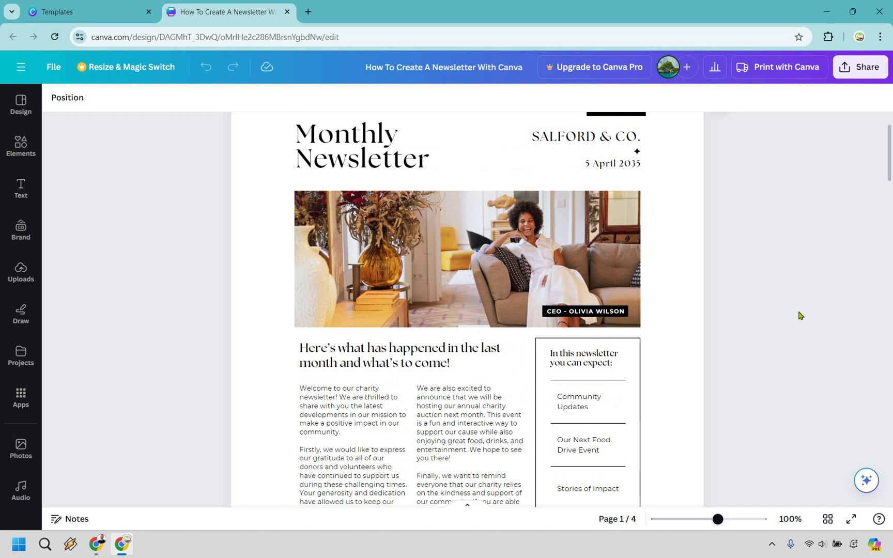
scroll(799, 316, "up", 1)
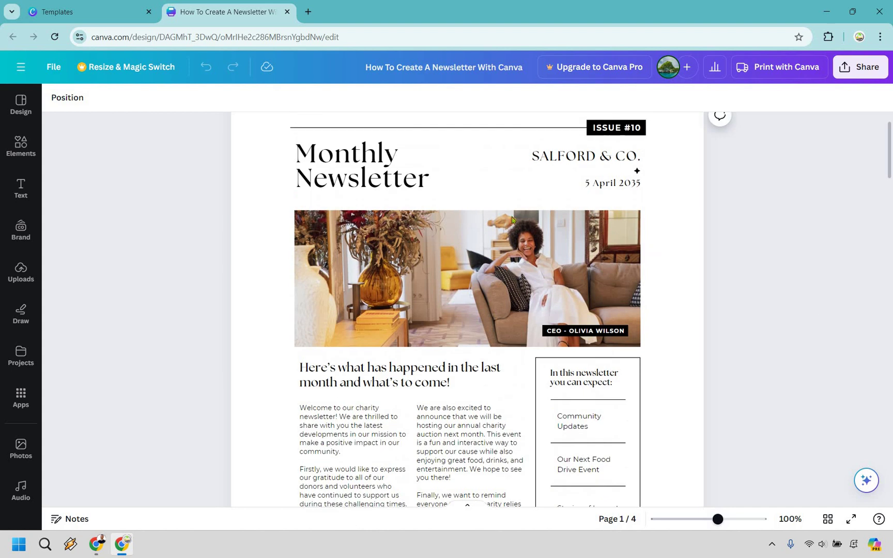
Change the headline to 'Marketing Island Newsletter' and widen the box so it fits one line
left_click(356, 155)
left_click(404, 151)
left_click(403, 151)
key("shift+Left")
key("shift+Left")
key("shift+Left")
key("shift+Left")
key("shift+Left")
key("shift+Left")
key("shift+Left")
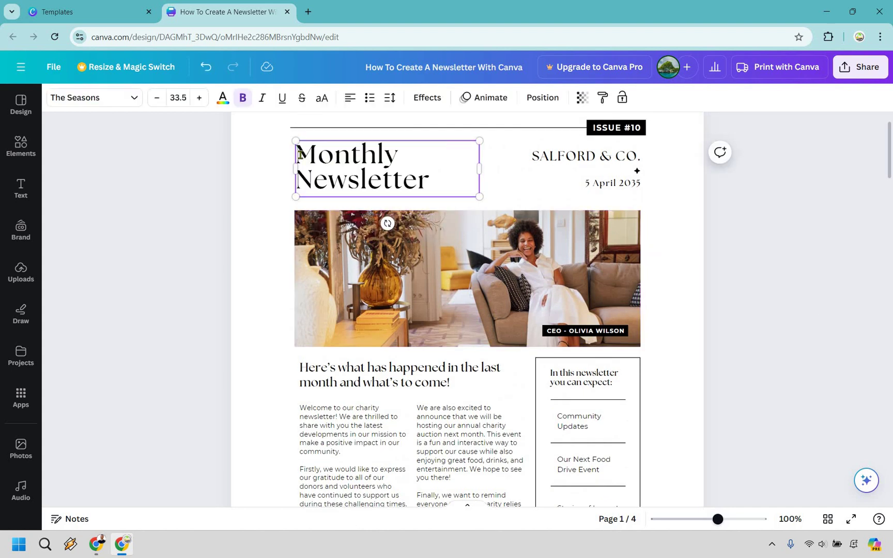
type("M")
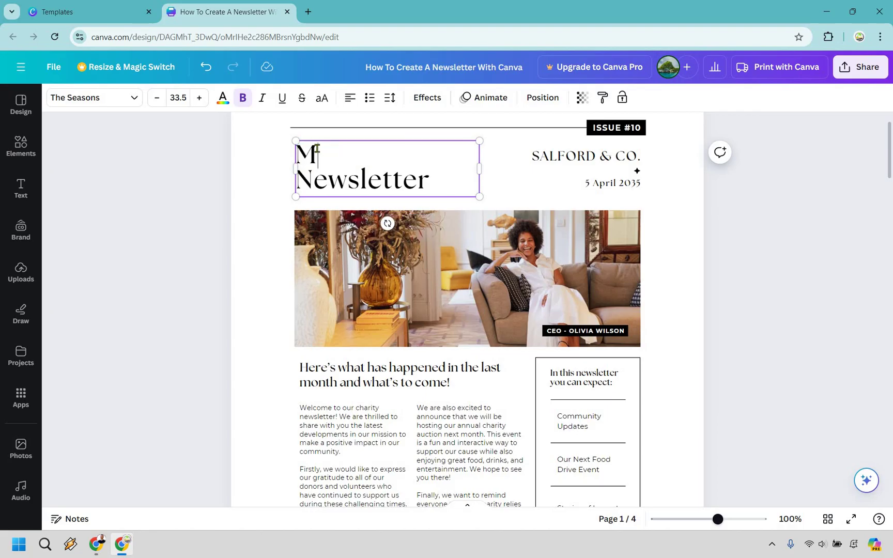
type("arketing Island")
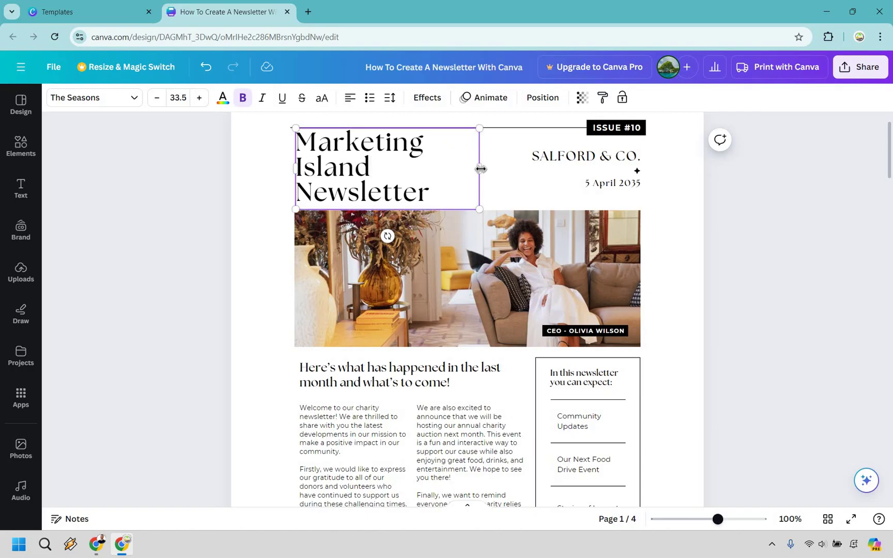
left_click_drag(480, 169, 519, 169)
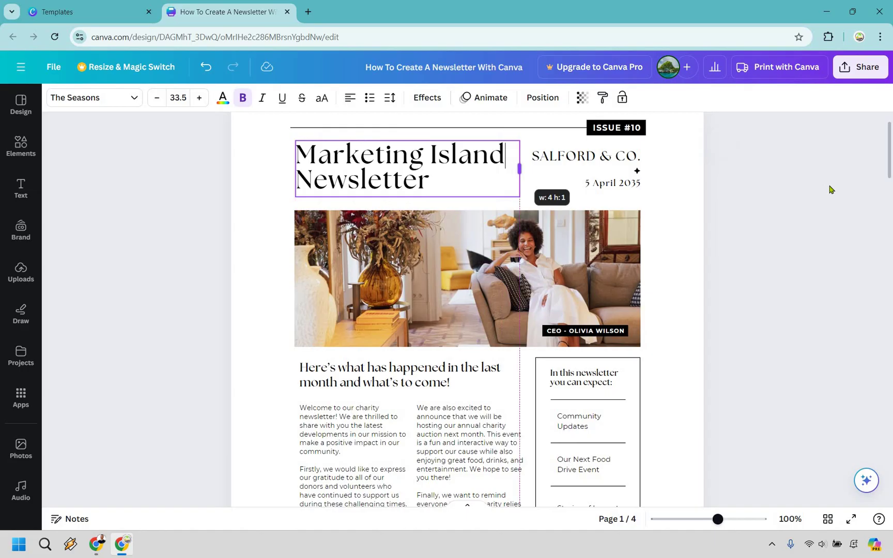
Replace the company line 'SALFORD & CO.' with 'MARKETING CO'
left_click(573, 156)
double_click(573, 156)
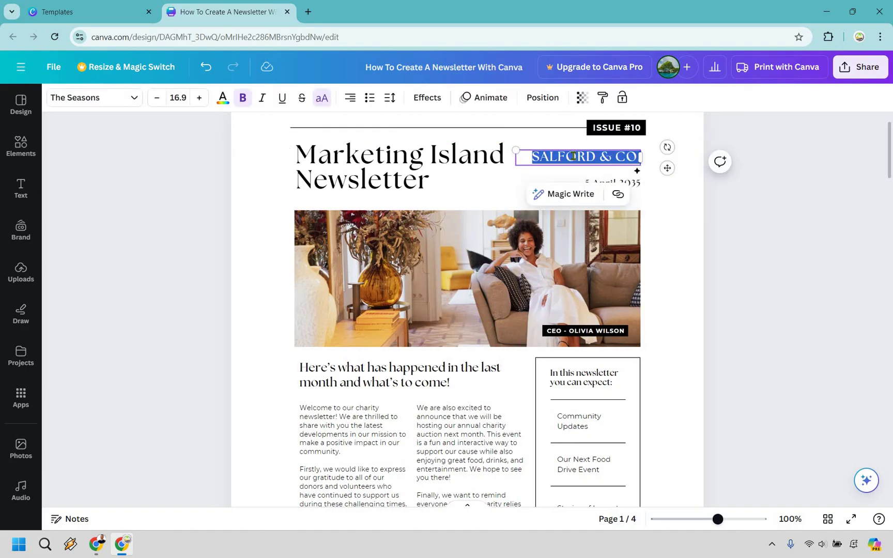
type("MARKETING CO")
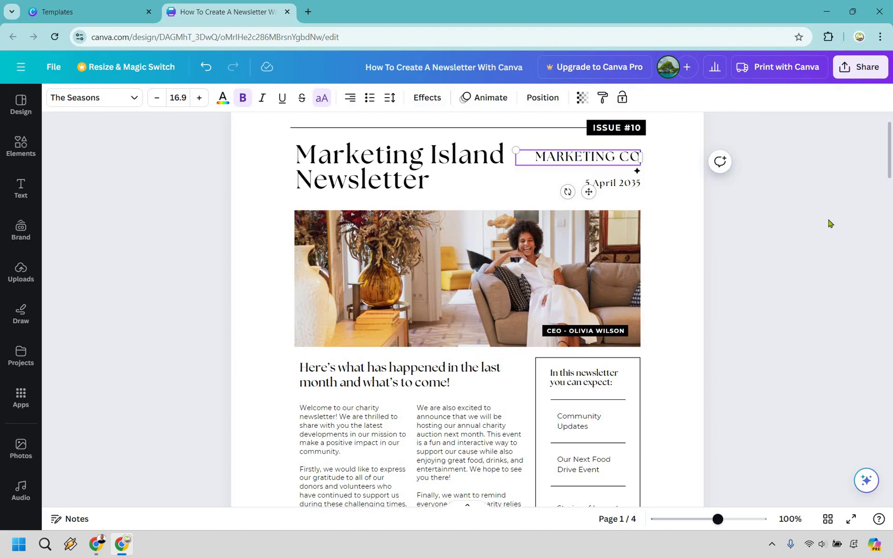
left_click(831, 223)
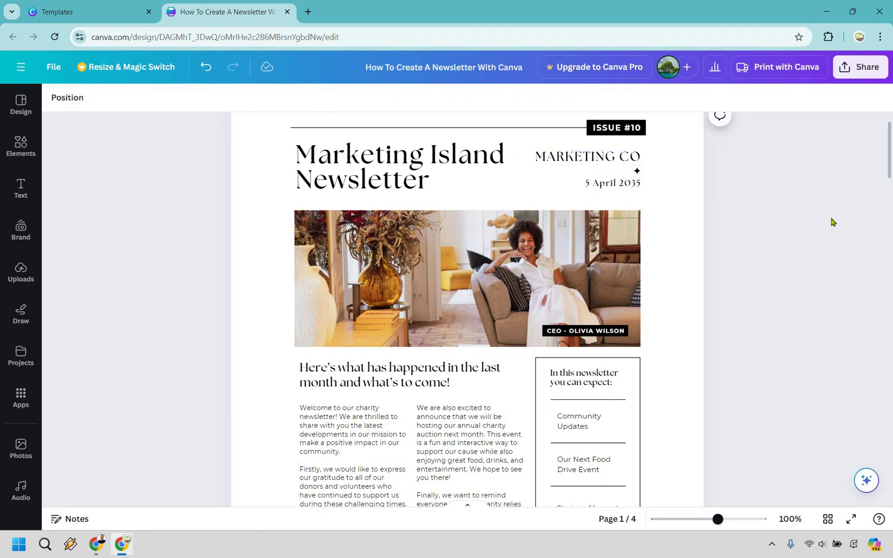
scroll(561, 213, "down", 1)
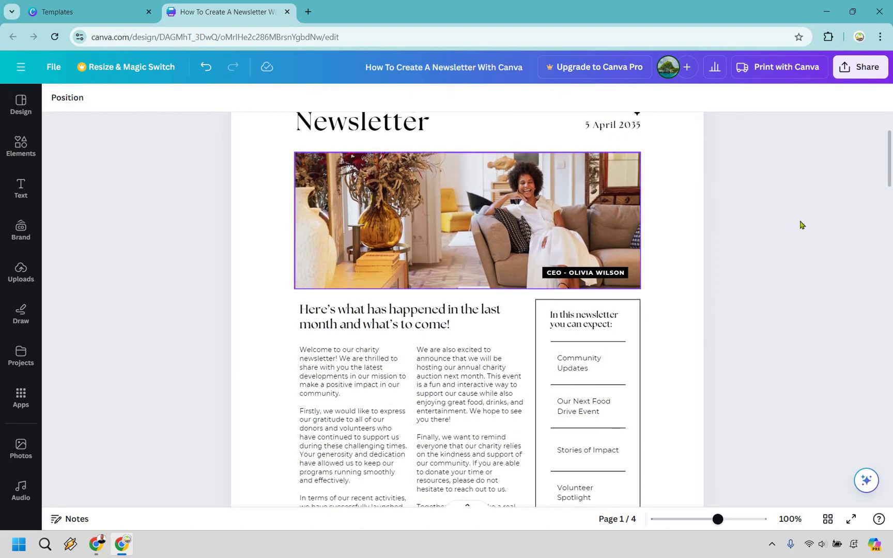
scroll(801, 224, "up", 1)
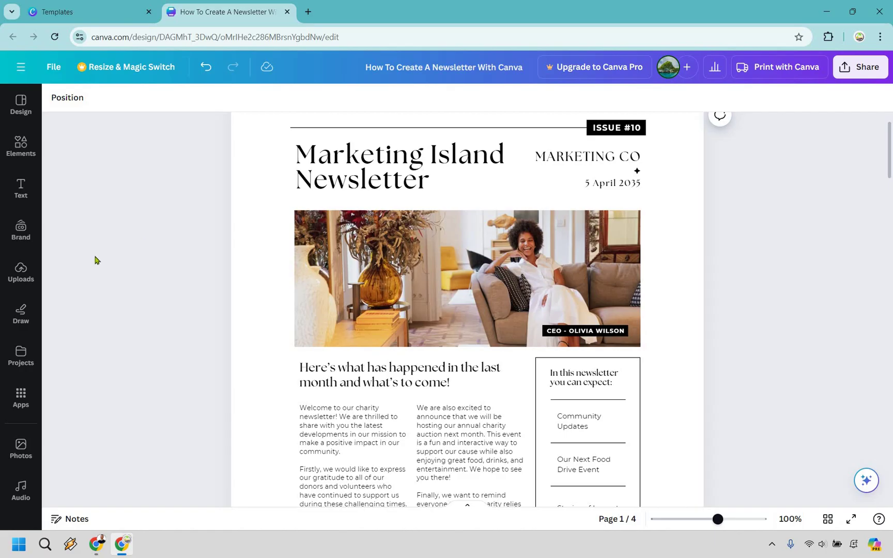
Add the uploaded island picture to the newsletter's first page
left_click(22, 271)
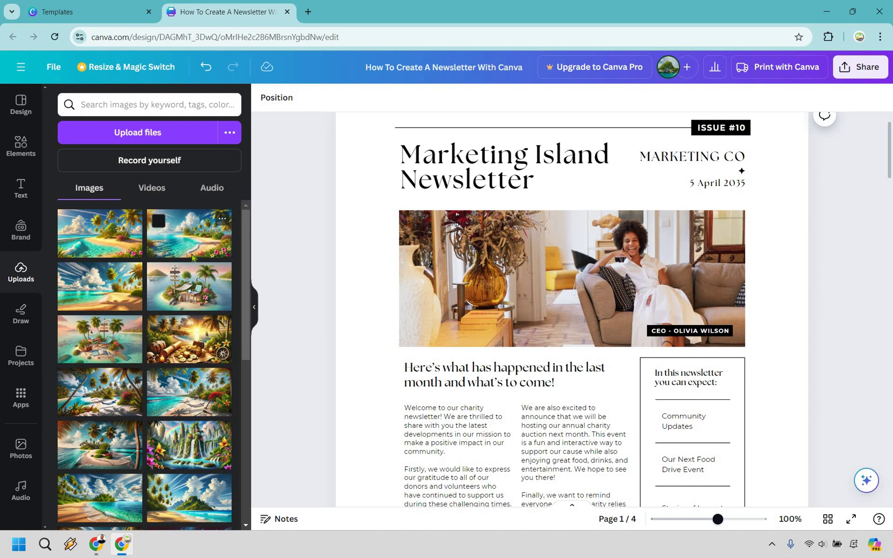
scroll(192, 257, "down", 1)
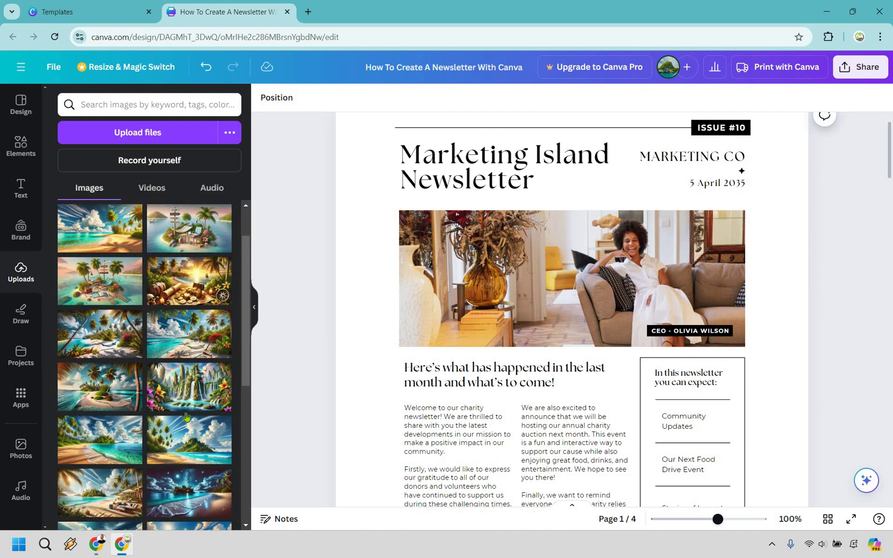
left_click_drag(155, 432, 697, 333)
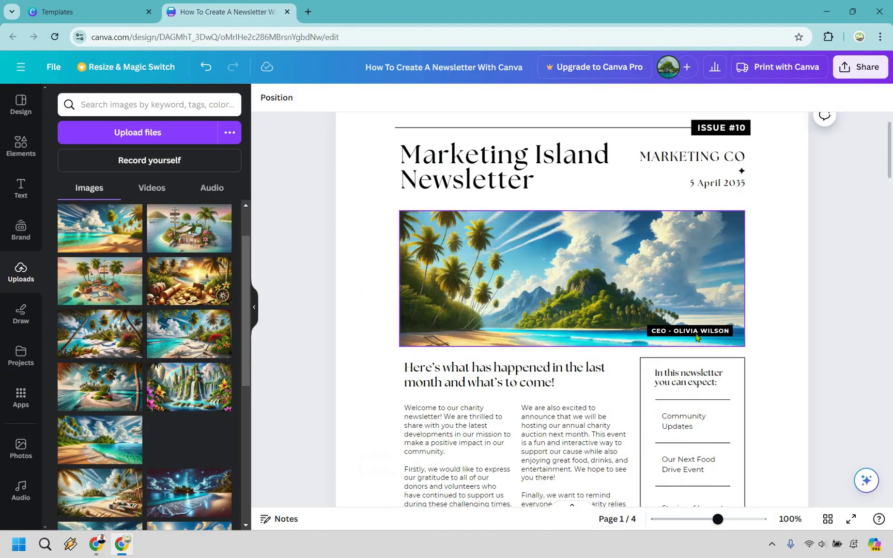
Change the CEO caption on the beach image to 'ISSUE #10'
left_click(697, 331)
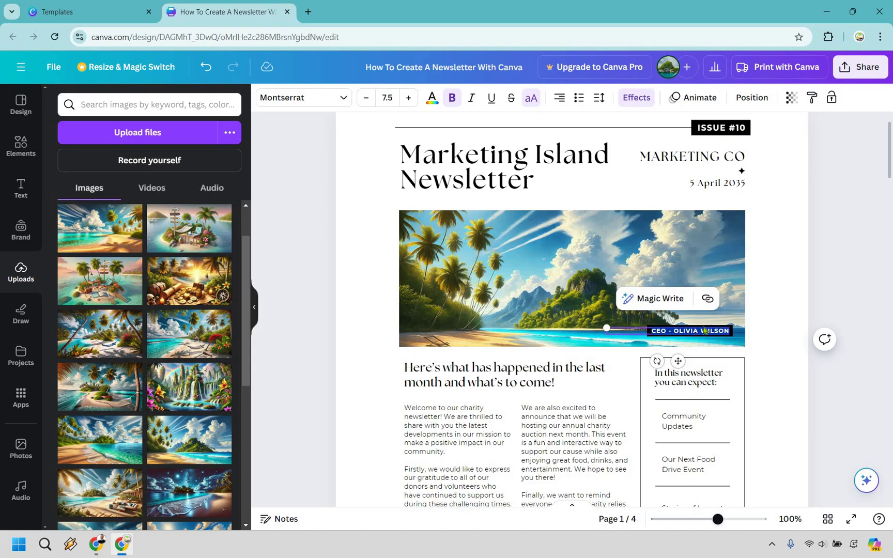
type("ISS")
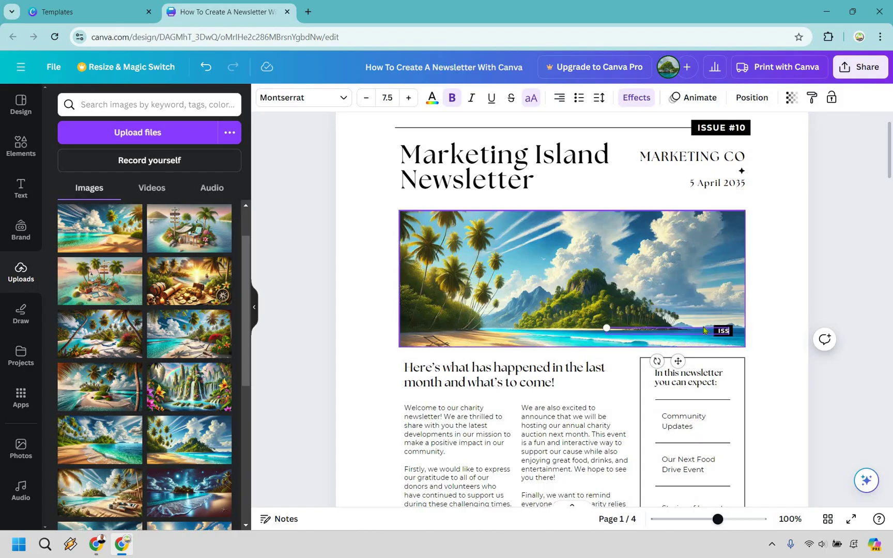
type("UE #10")
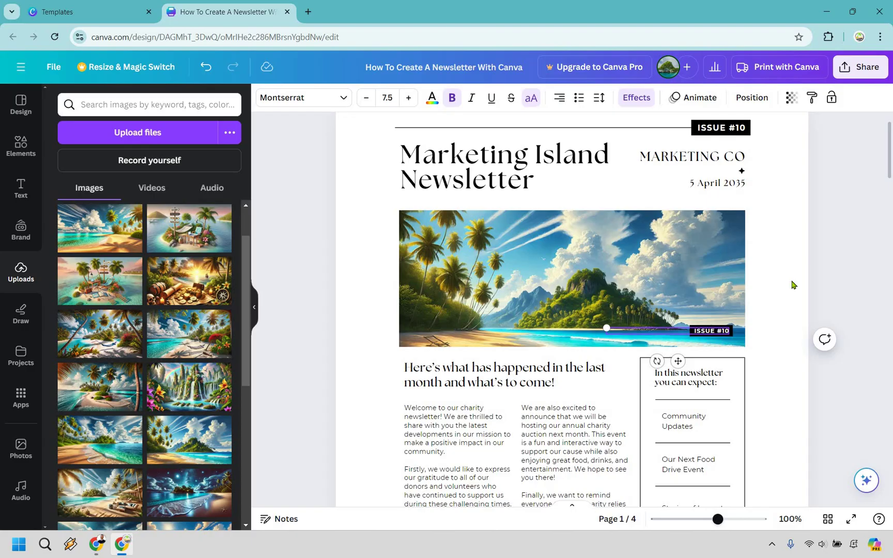
left_click(799, 321)
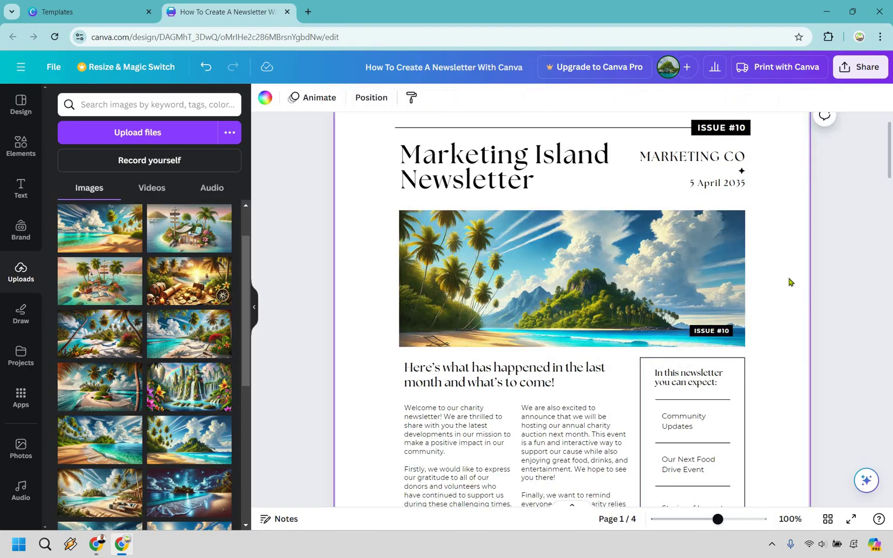
scroll(508, 322, "down", 1)
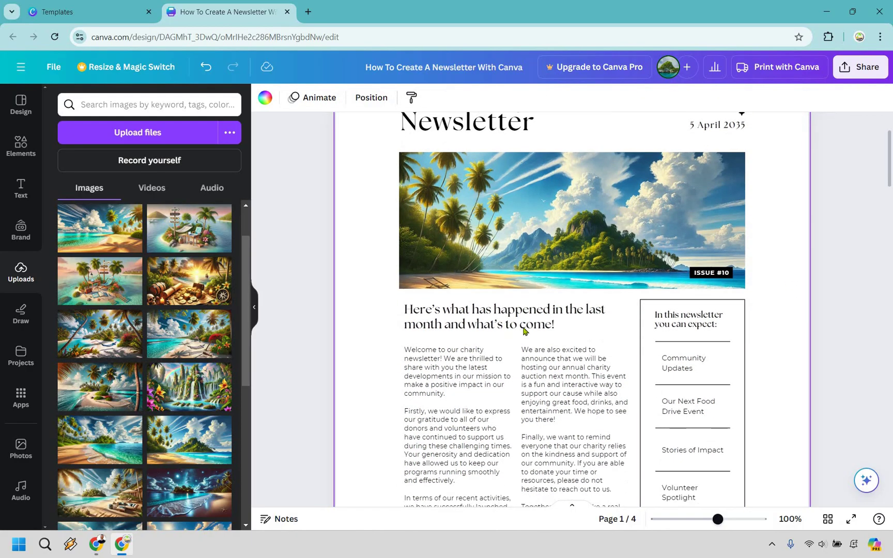
Paste 'Here's what has happened in the last month at Marketing Island…' as the page-1 heading, then scroll to page 3
double_click(559, 321)
type("Here’s what has happened in the last month at Marketing Island...")
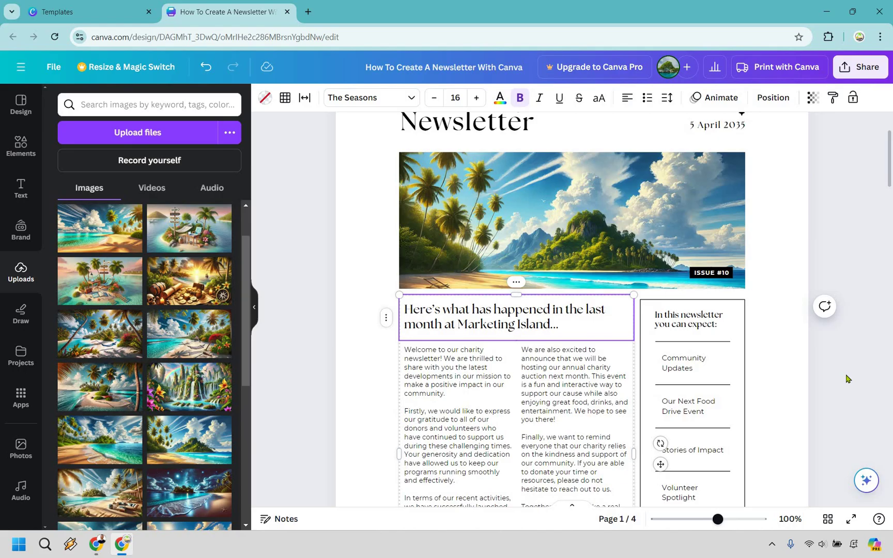
key("Escape")
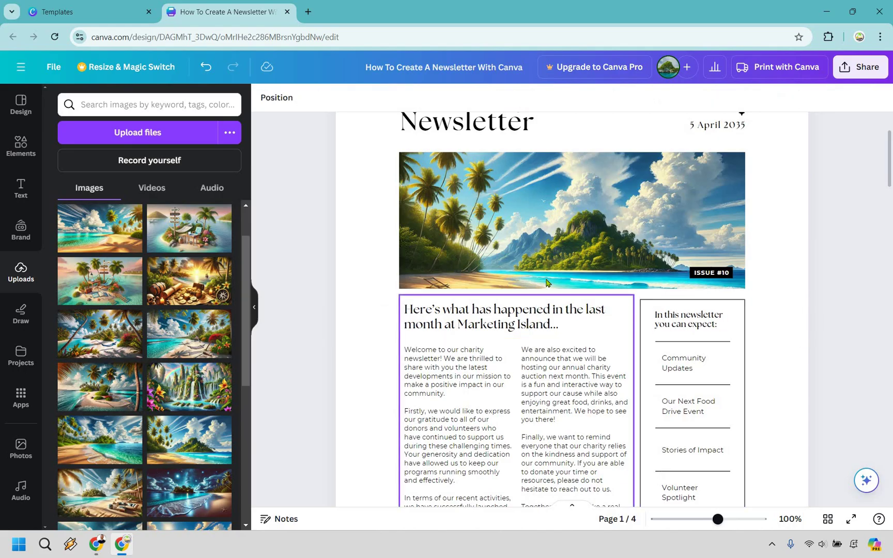
scroll(680, 214, "down", 2)
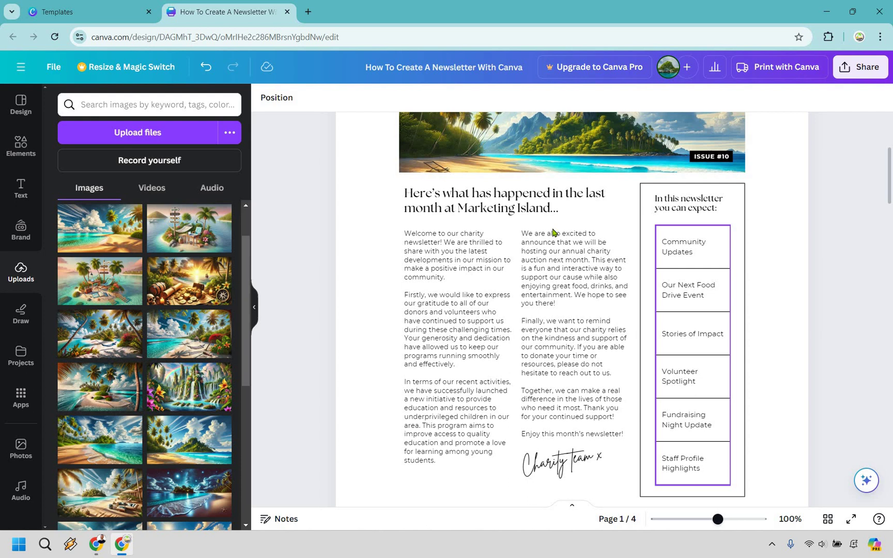
scroll(554, 233, "down", 4)
scroll(554, 233, "down", 6)
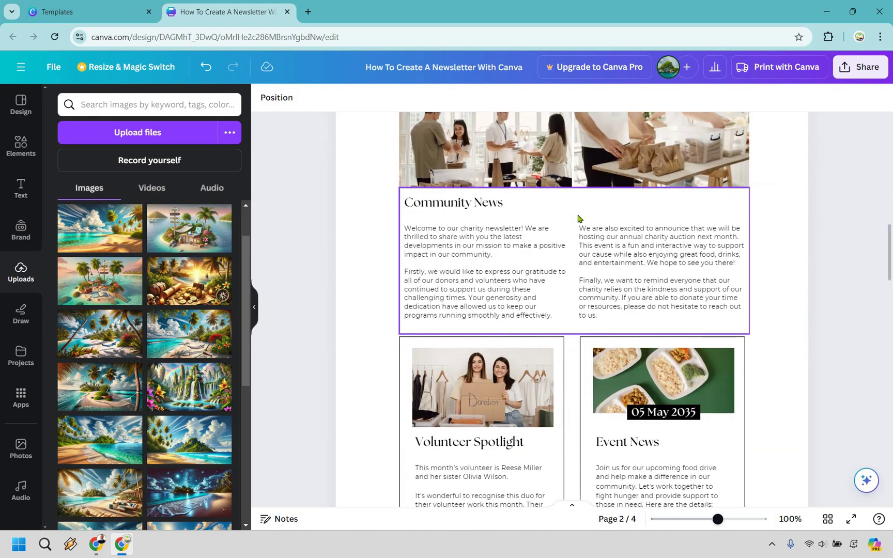
scroll(567, 222, "down", 10)
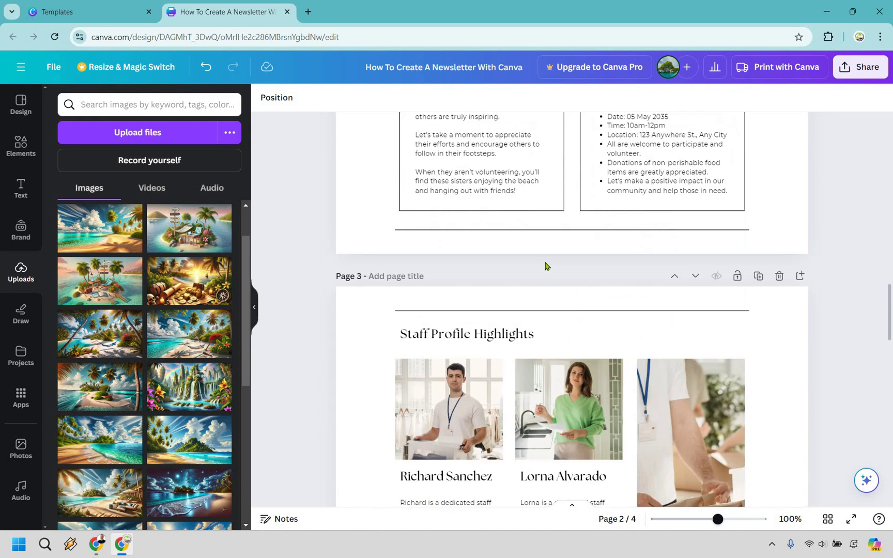
scroll(566, 200, "down", 1)
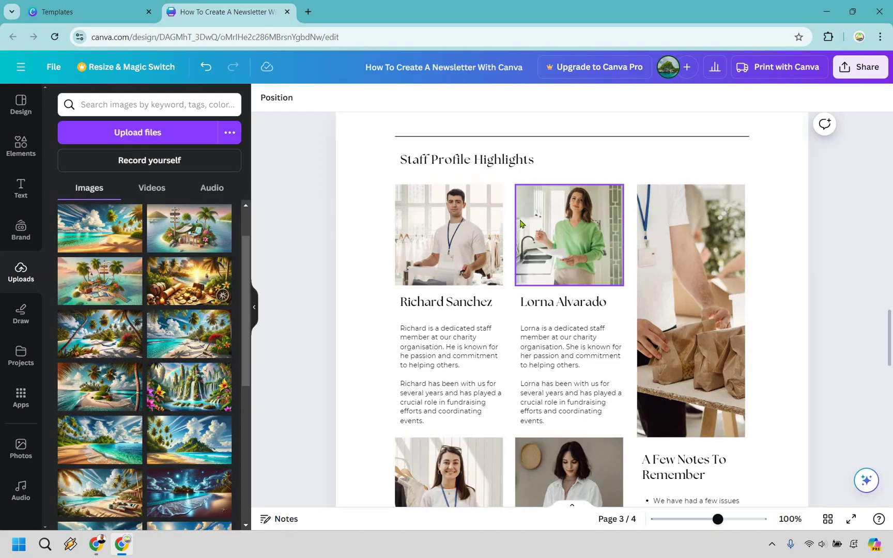
scroll(534, 224, "down", 7)
scroll(753, 295, "up", 9)
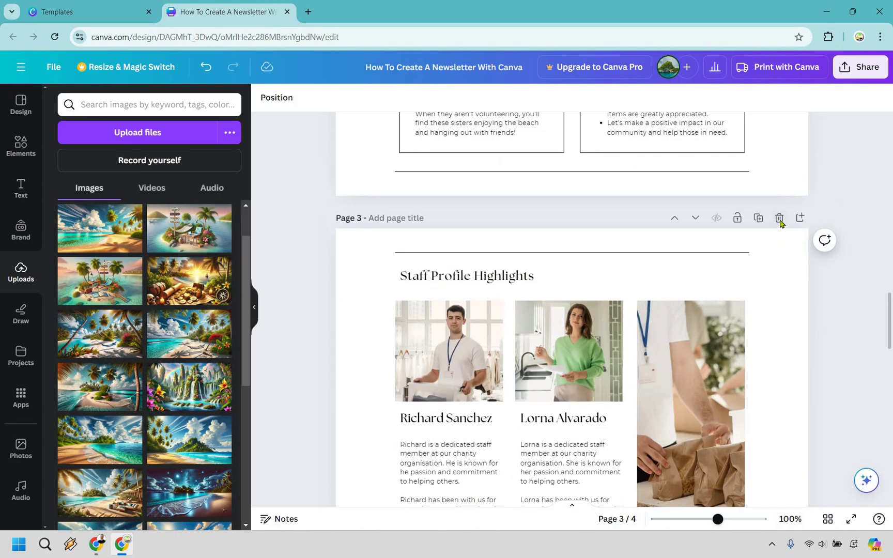
left_click(779, 219)
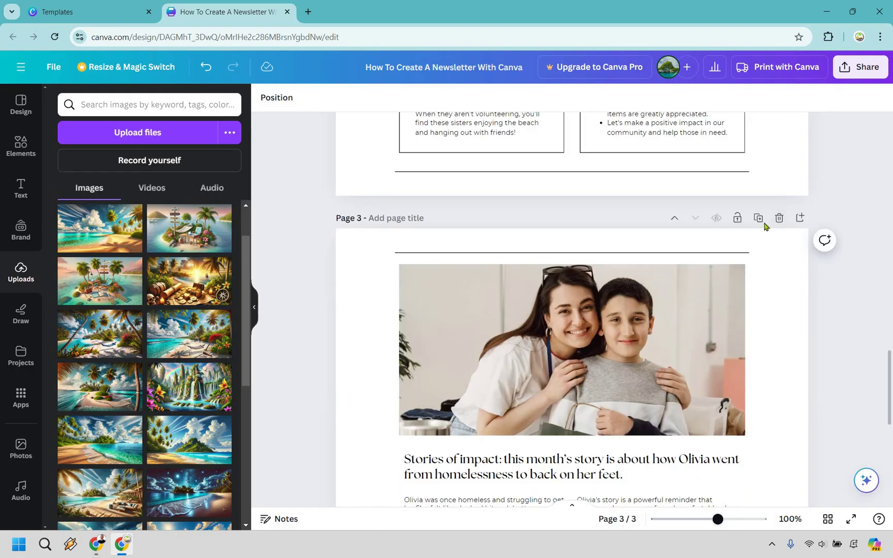
scroll(755, 219, "down", 8)
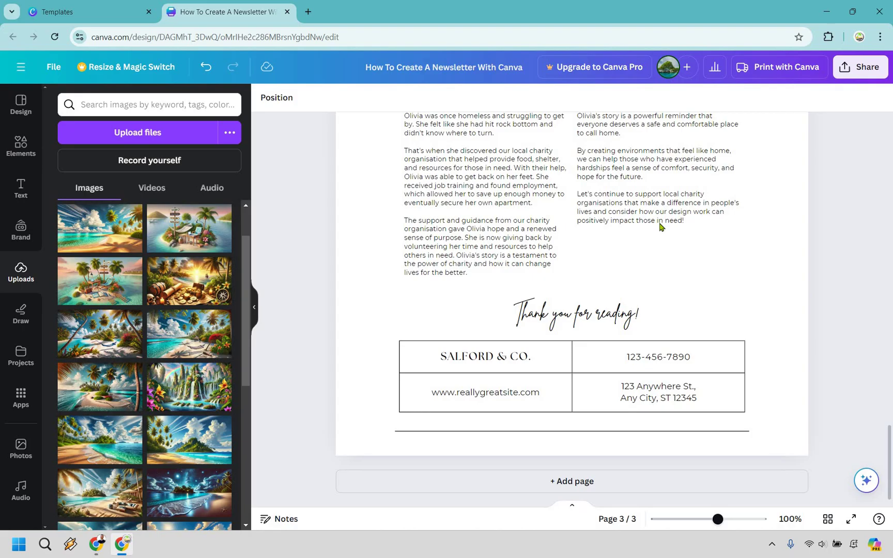
scroll(650, 258, "up", 4)
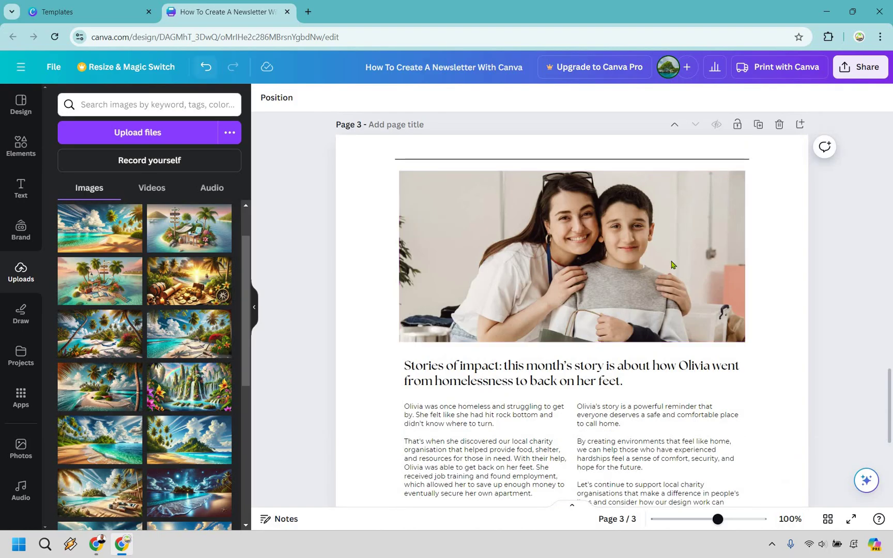
key("ctrl+z")
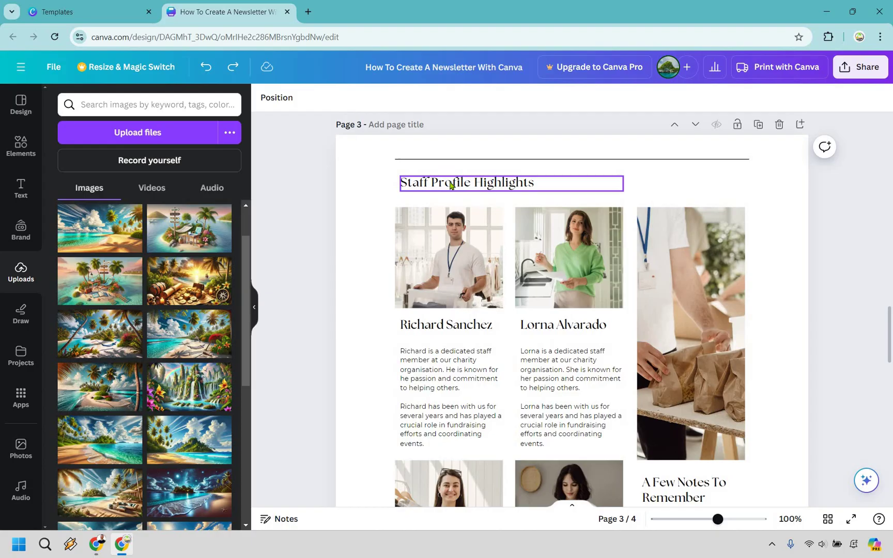
Edit the page-3 Staff Profile Highlights heading, retyping its opening word as 'Software'
double_click(466, 182)
left_click(410, 180)
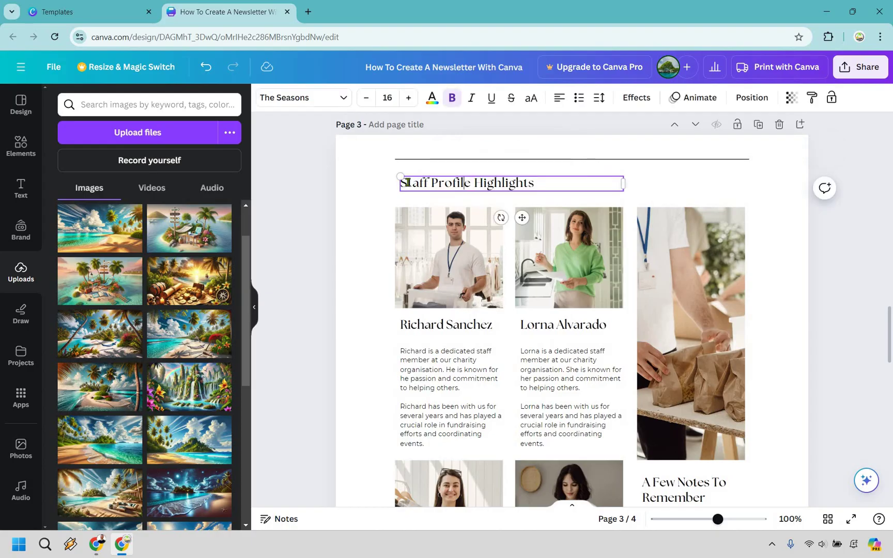
key("ctrl+shift+Right")
key("ctrl+shift+Right")
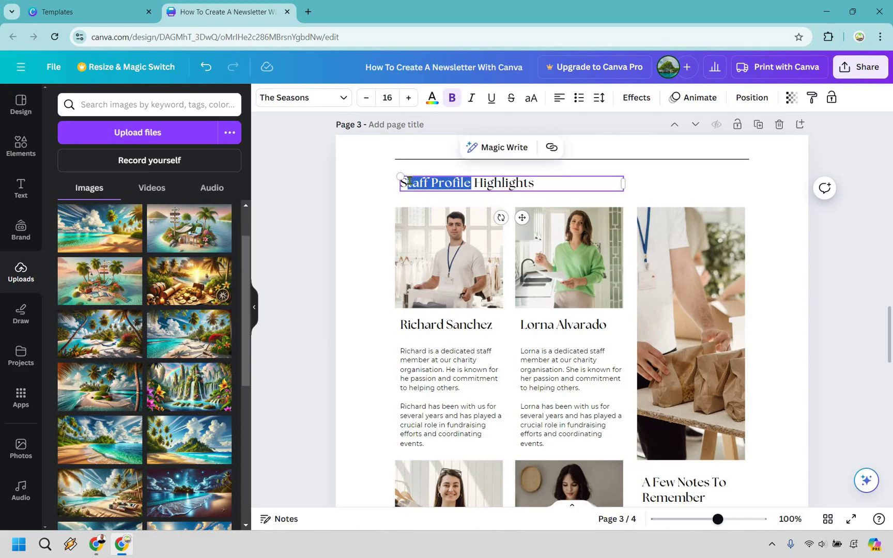
type("Oftwar")
key("BackSpace")
key("BackSpace")
key("BackSpace")
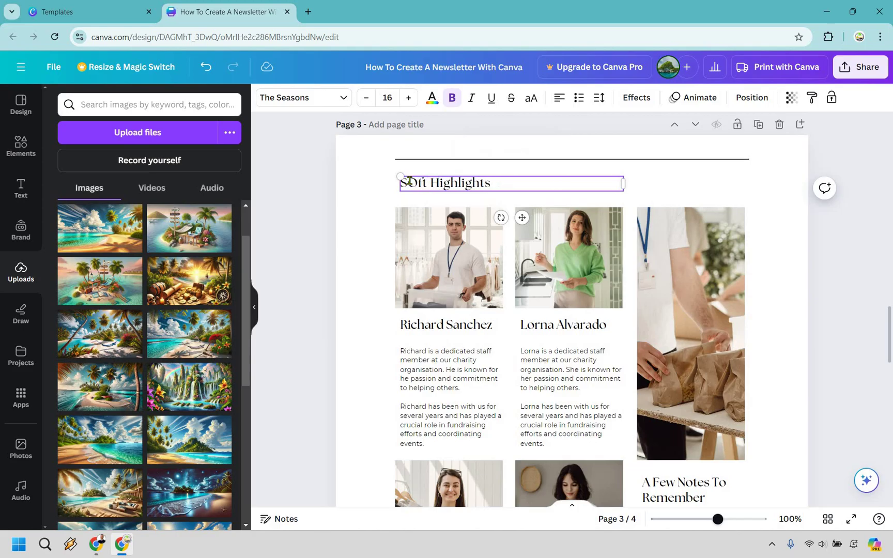
key("BackSpace")
key("BackSpace")
key("BackSpace")
type("oftware")
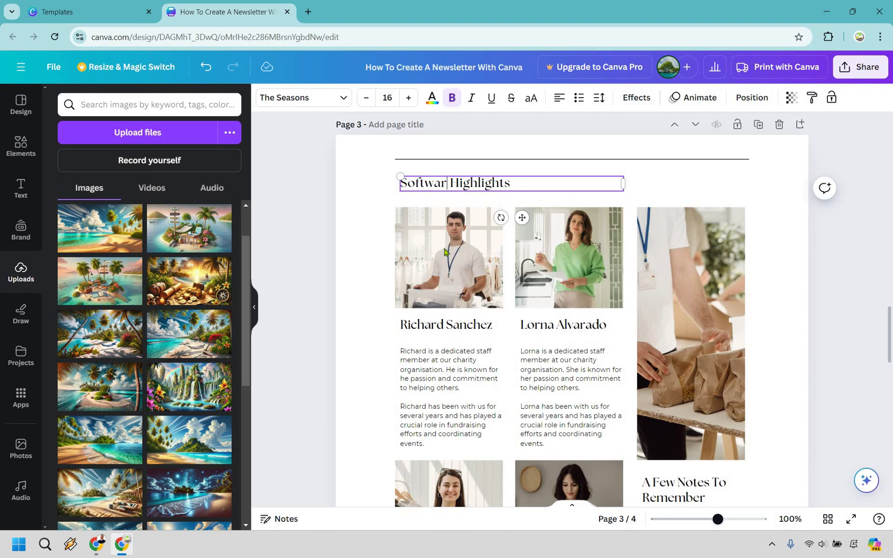
Select the first two staff photos, then scroll back up to the page-1 article
left_click(444, 252)
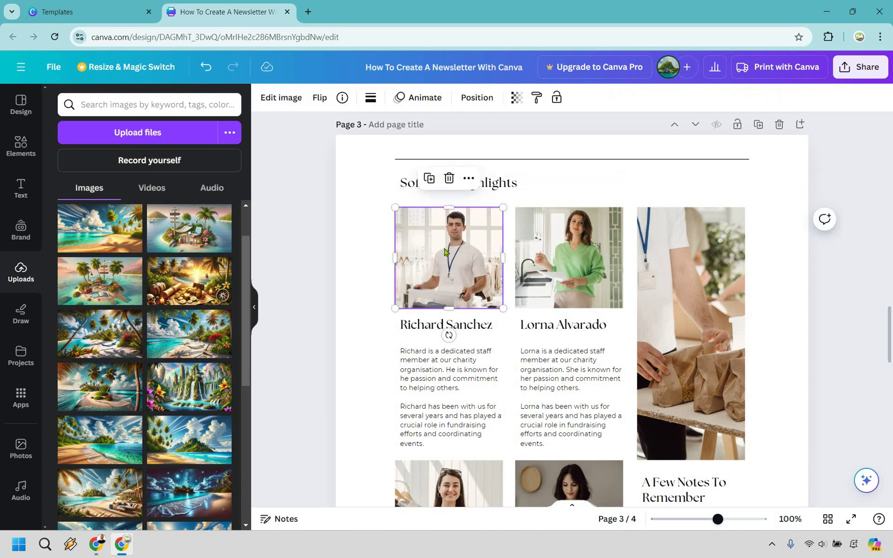
left_click(547, 244)
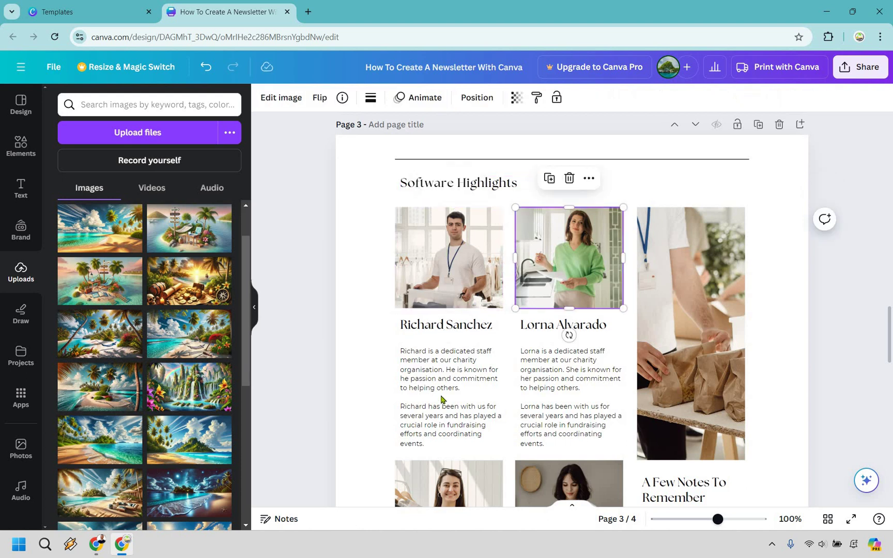
scroll(433, 438, "down", 2)
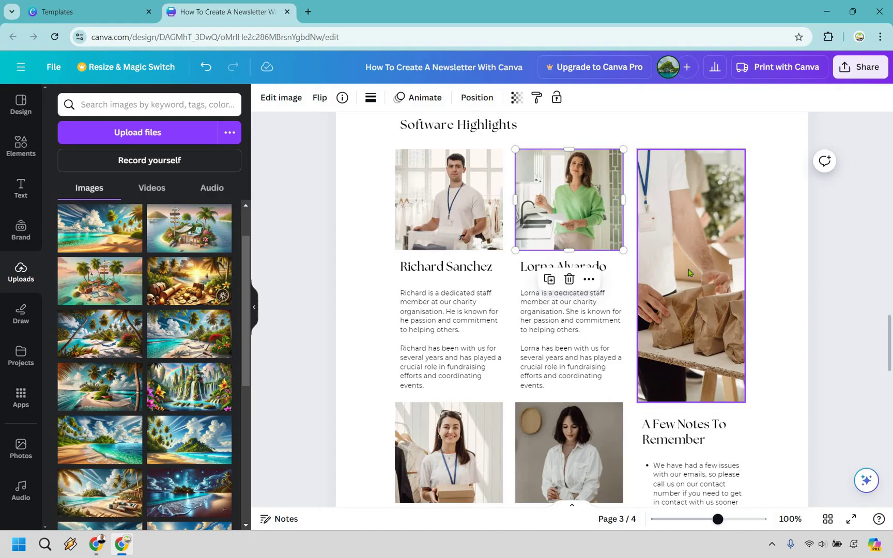
scroll(707, 329, "down", 4)
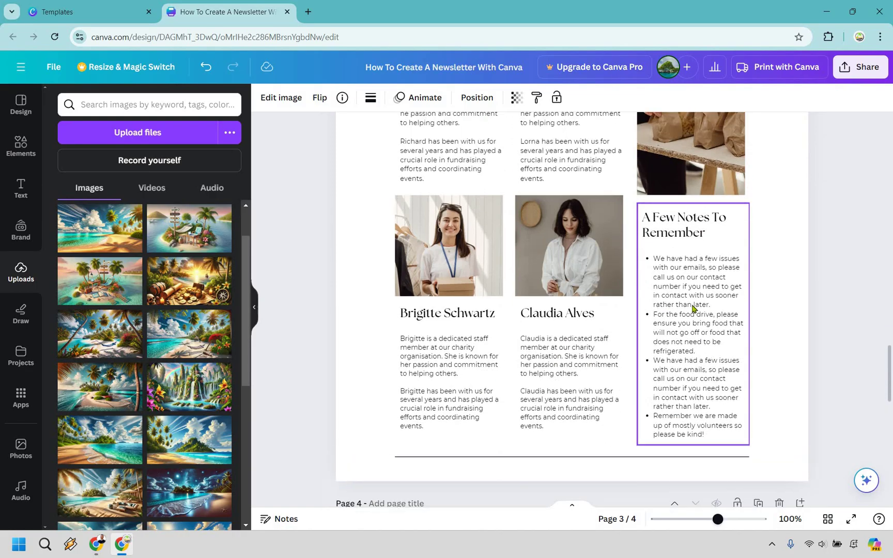
scroll(692, 312, "up", 6)
scroll(691, 301, "down", 11)
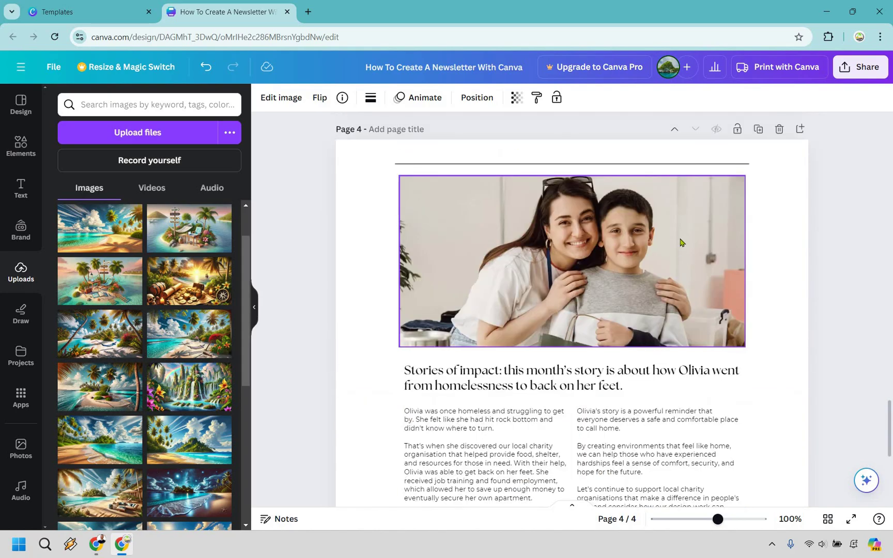
scroll(680, 242, "down", 3)
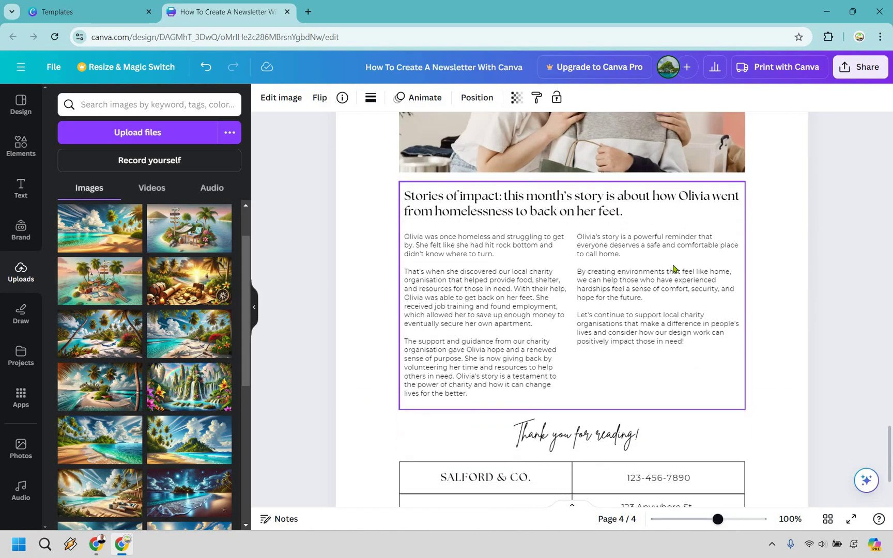
scroll(469, 319, "down", 2)
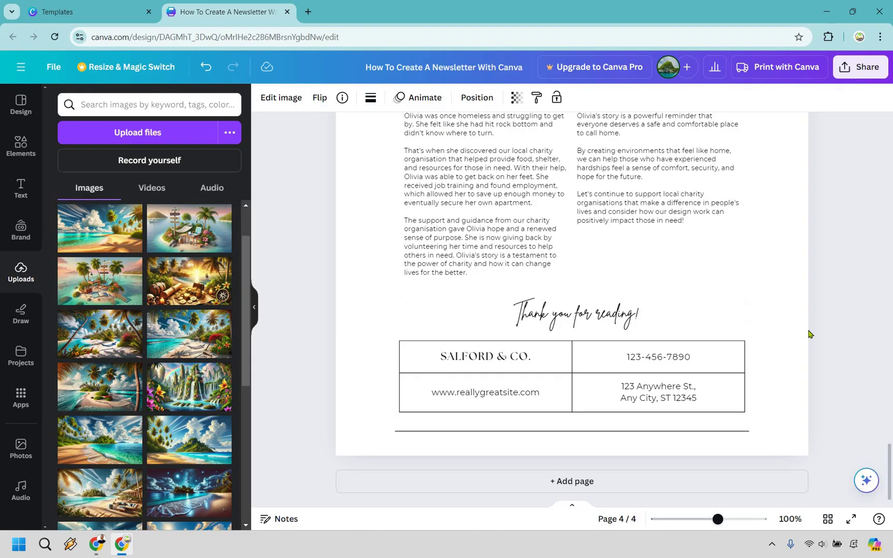
scroll(818, 338, "up", 20)
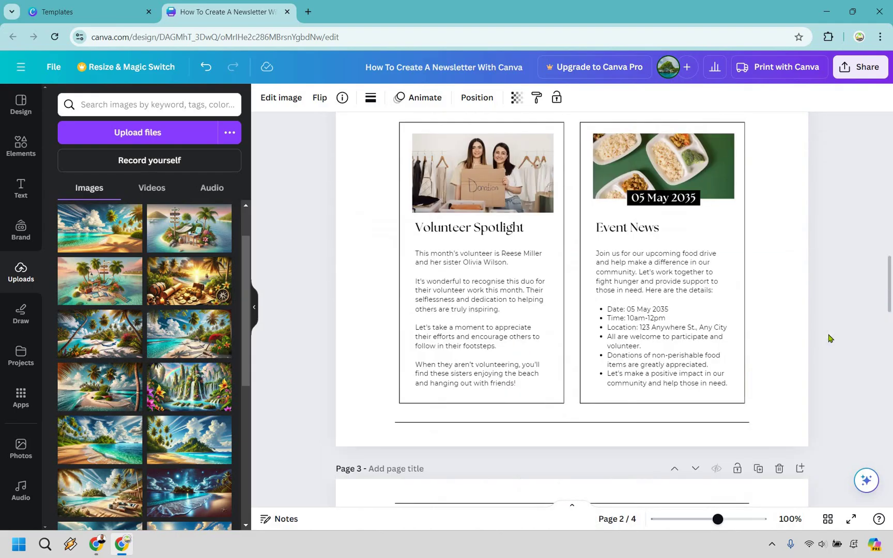
scroll(829, 335, "up", 10)
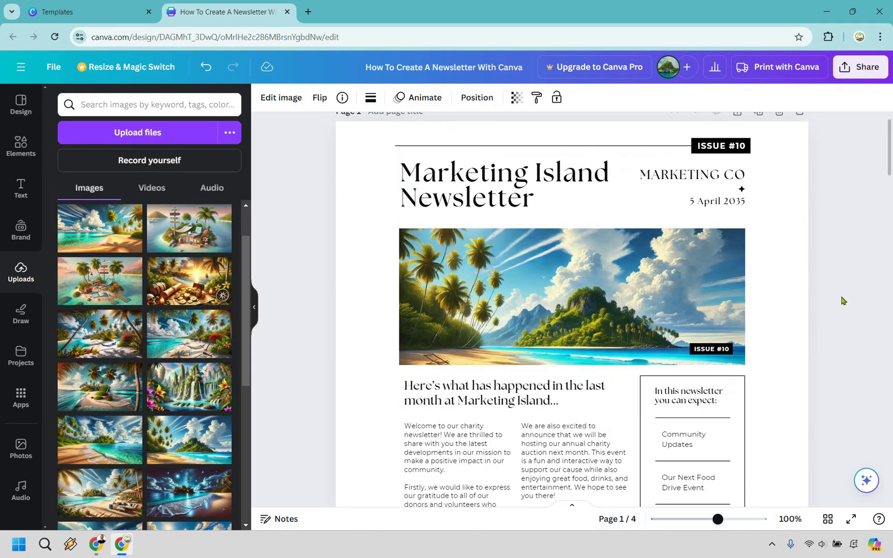
scroll(600, 239, "up", 1)
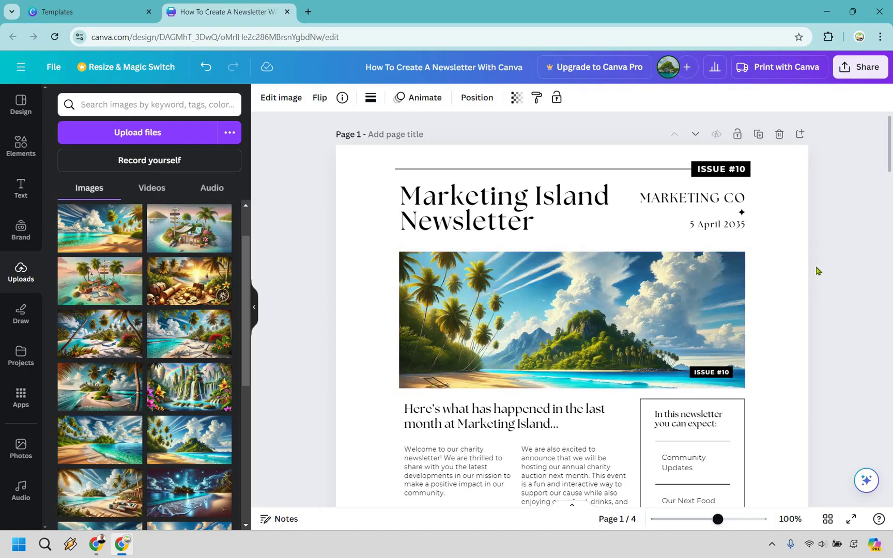
scroll(816, 269, "down", 5)
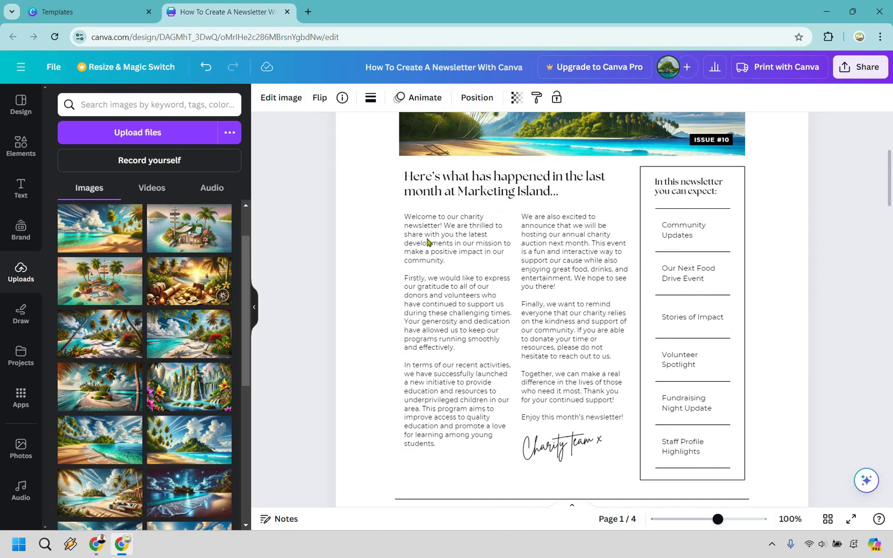
Replace all of the left column's text with the pasted Marketing Island article
double_click(449, 262)
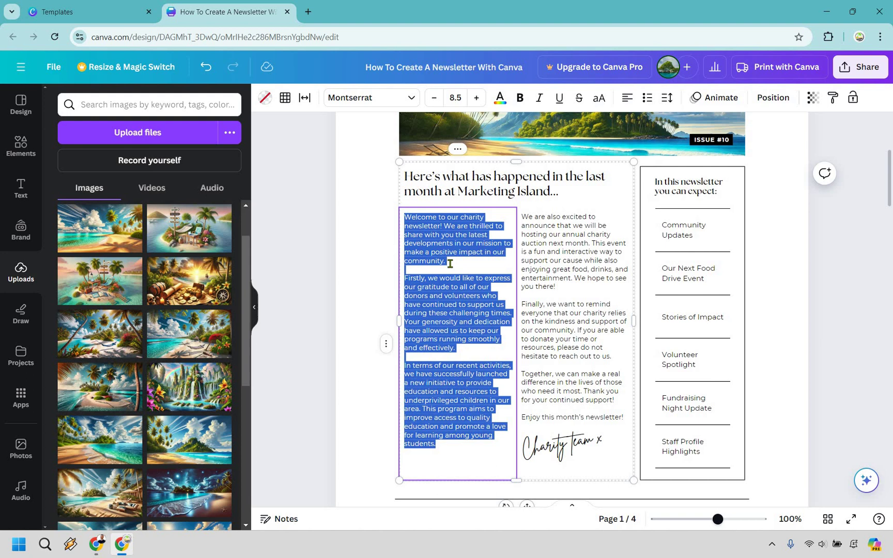
left_click(451, 263)
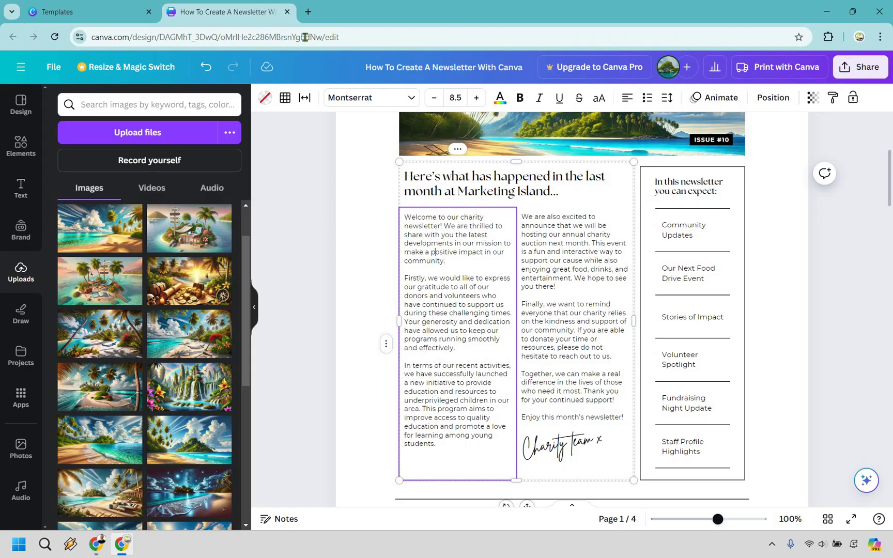
key("ctrl+a")
key("ctrl+v")
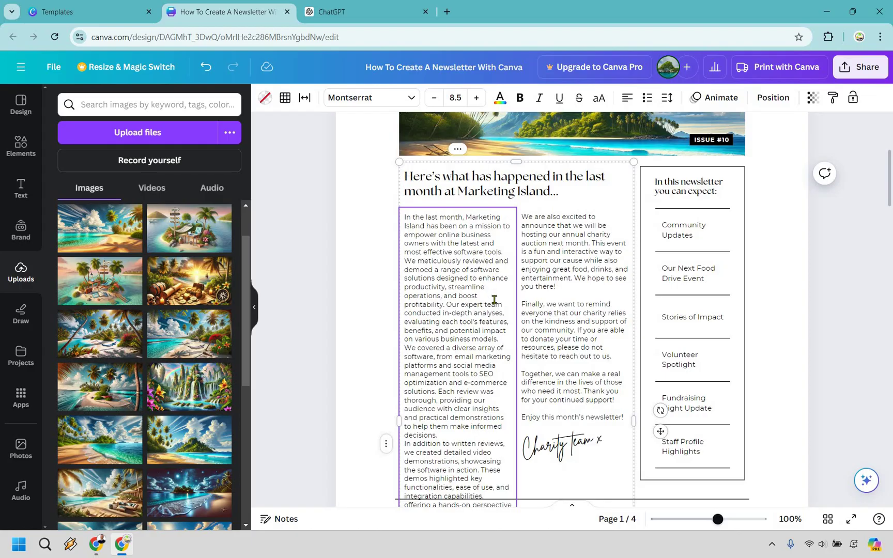
Start new paragraphs at 'We meticulously' and 'We covered', and delete the overflowing final paragraphs
left_click(405, 262)
key("Return")
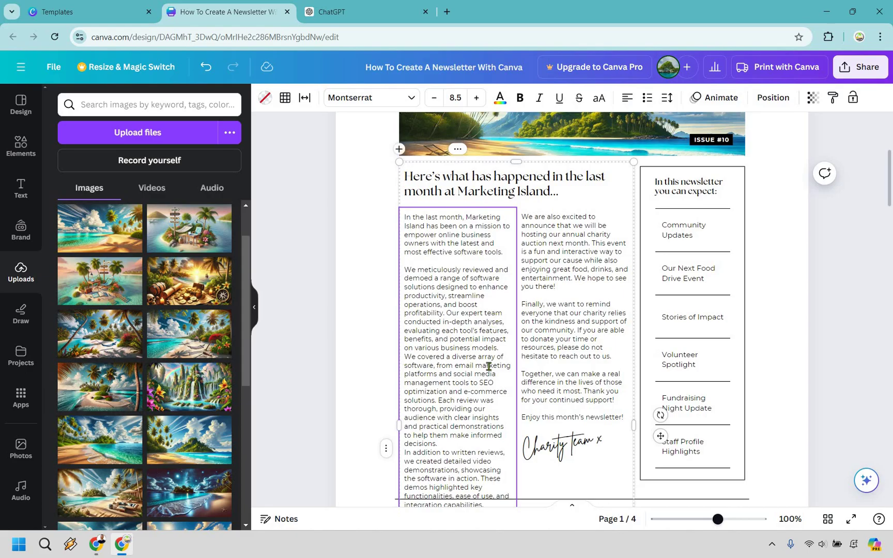
key("Return")
scroll(405, 409, "down", 1)
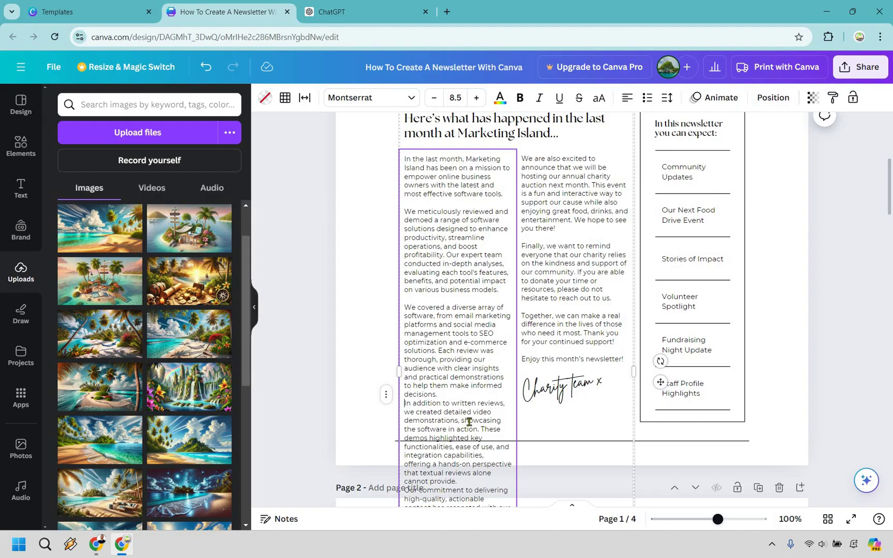
left_click_drag(469, 421, 471, 394)
key("ctrl+c")
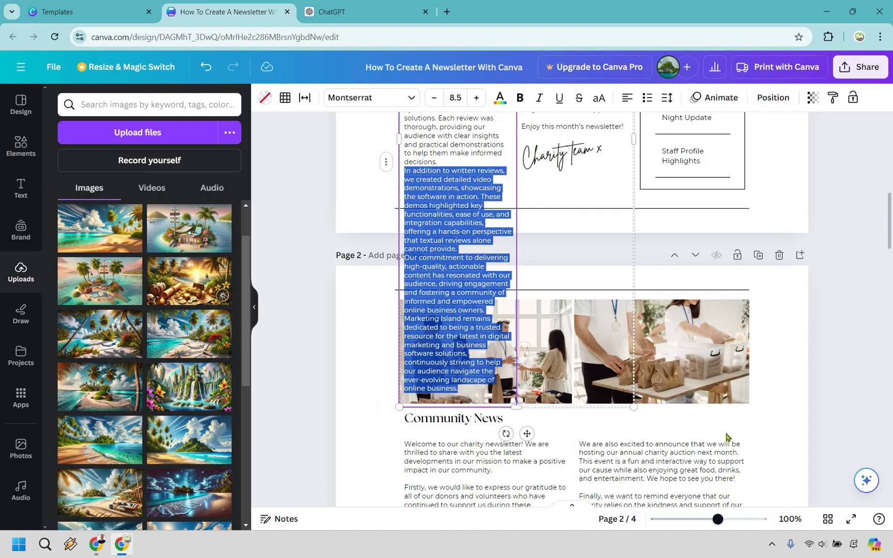
key("Delete")
scroll(568, 193, "up", 5)
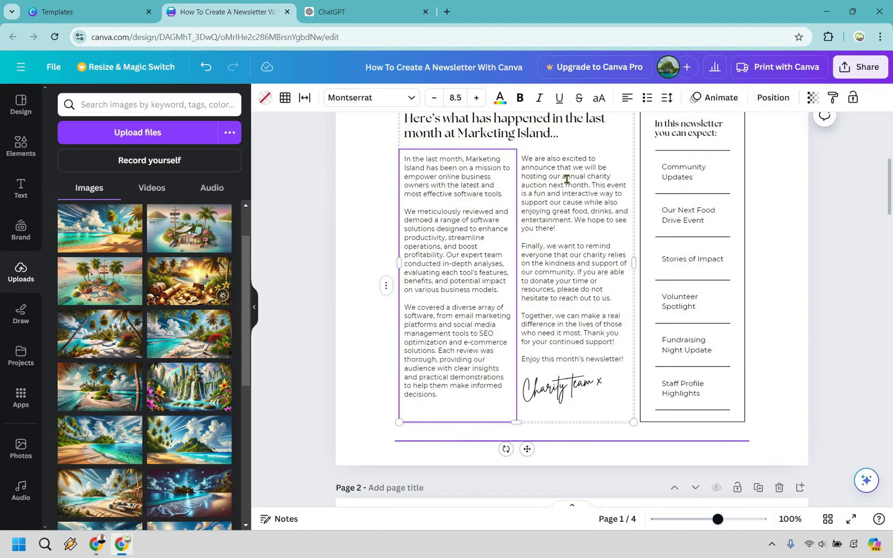
Paste the closing Marketing Island paragraphs into the right column and delete the duplicate paragraph and blank line
double_click(567, 192)
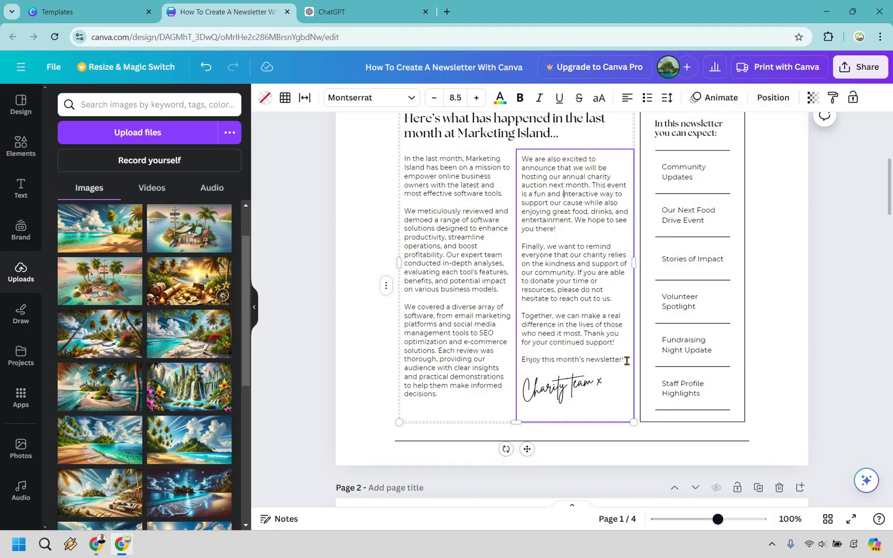
left_click_drag(625, 360, 521, 158)
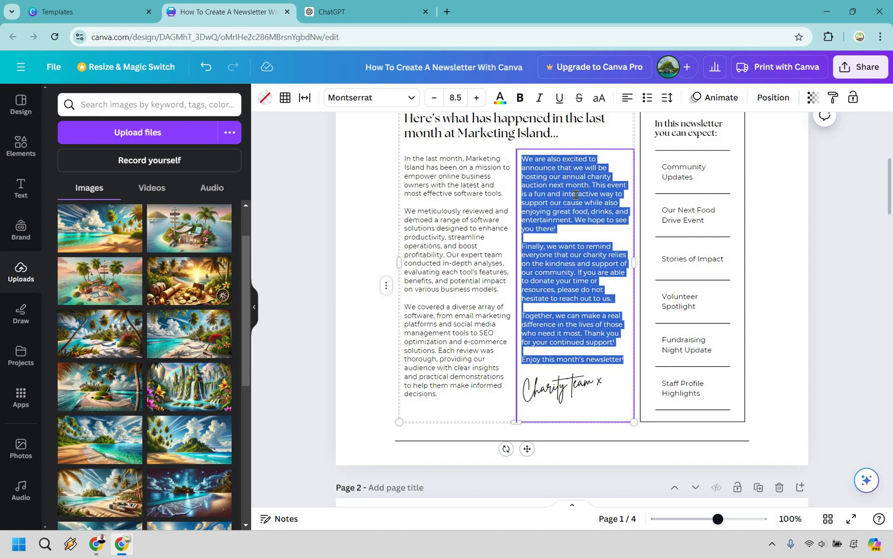
key("ctrl+v")
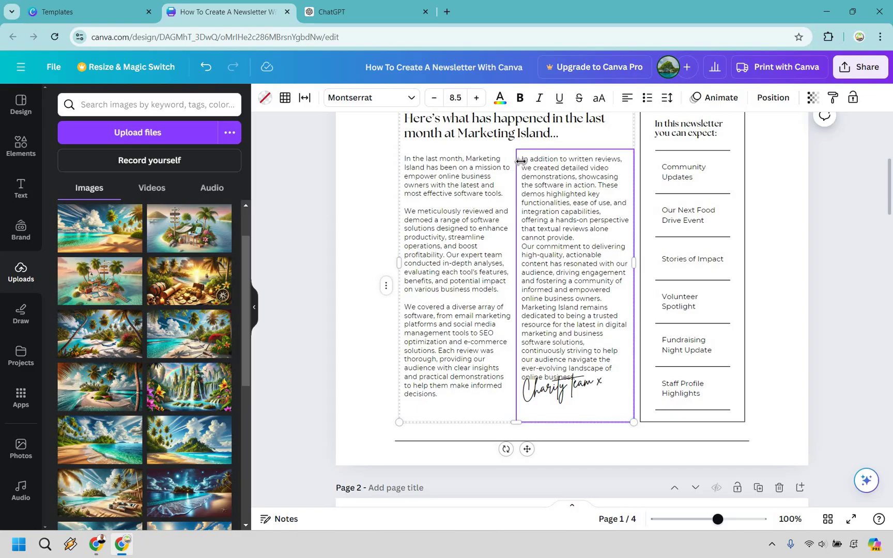
left_click_drag(575, 237, 521, 158)
key("BackSpace")
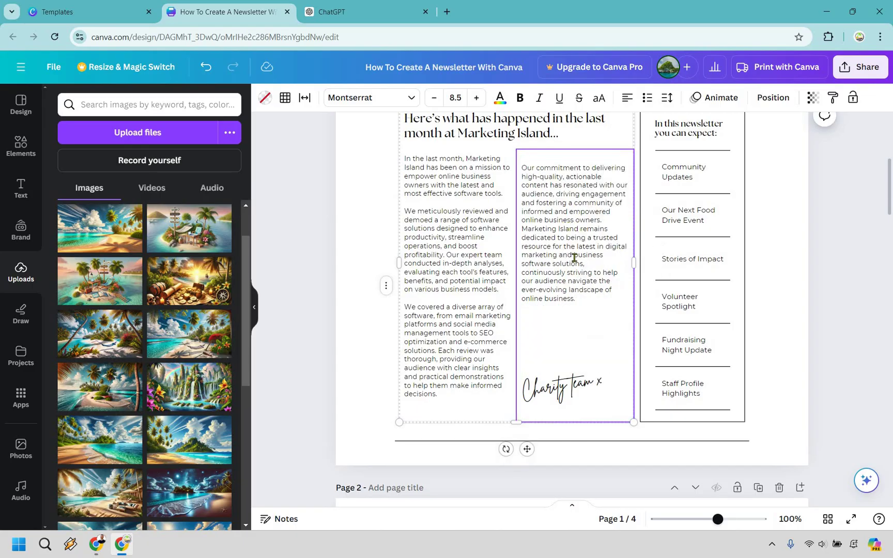
key("Delete")
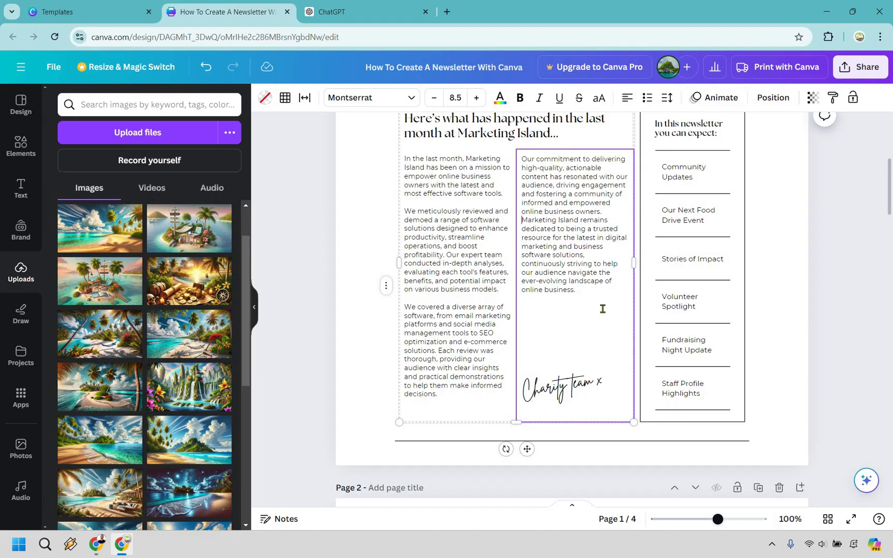
key("Return")
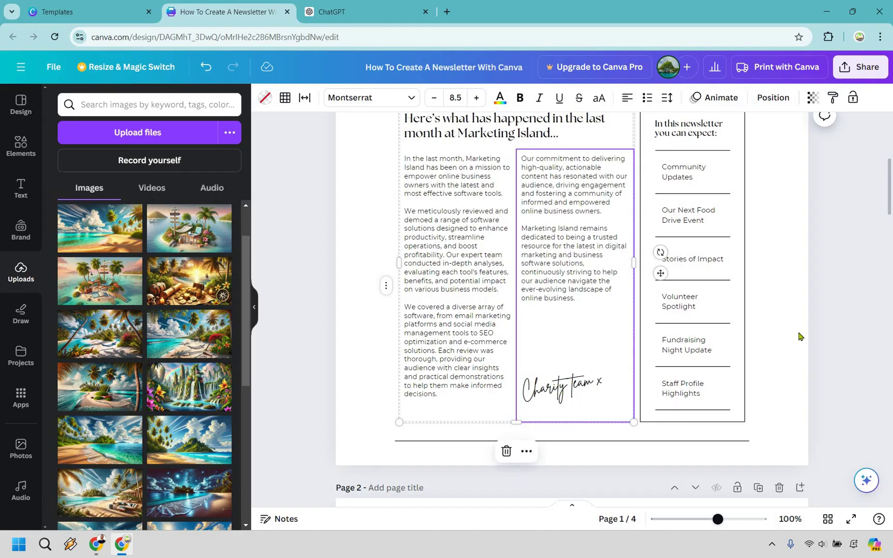
key("ctrl+a")
Replace the 'Charity Team x' signature with the author's name and move it up under the right column
left_click(559, 391)
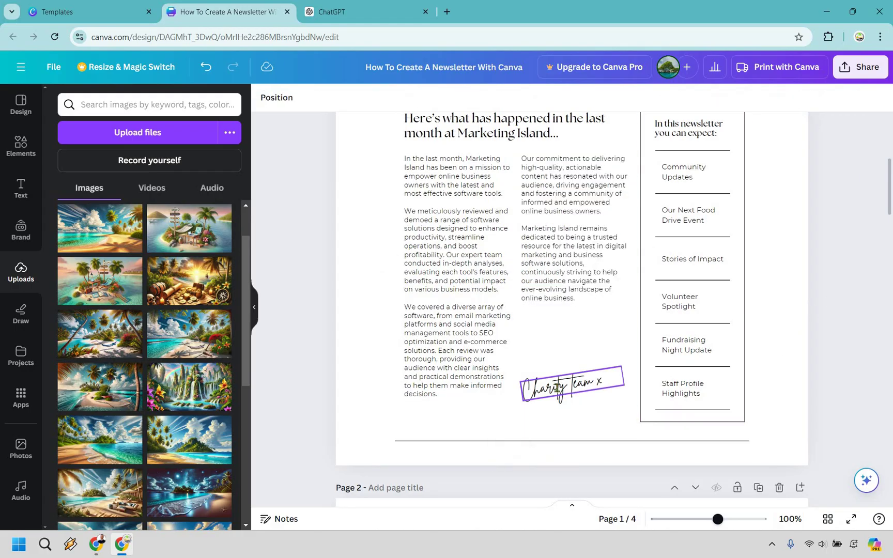
double_click(558, 391)
type("James Canz")
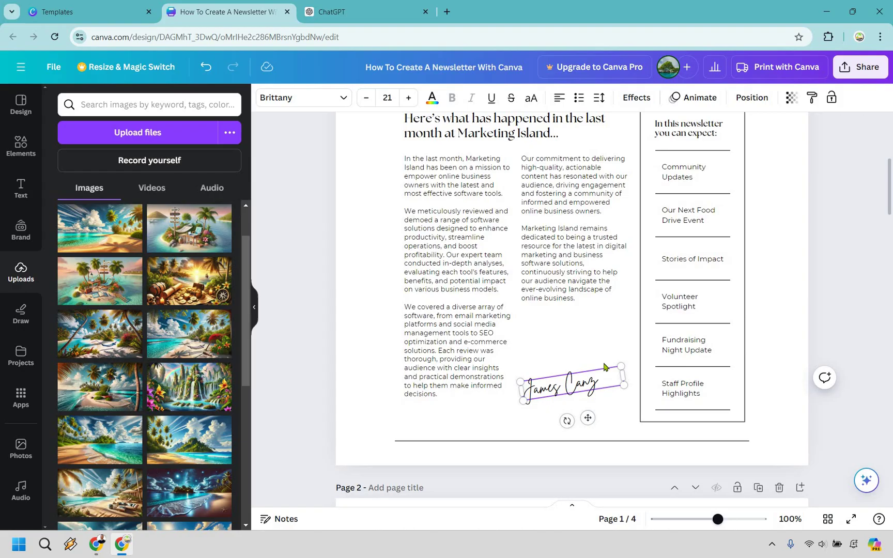
left_click(577, 357)
left_click_drag(573, 379, 572, 317)
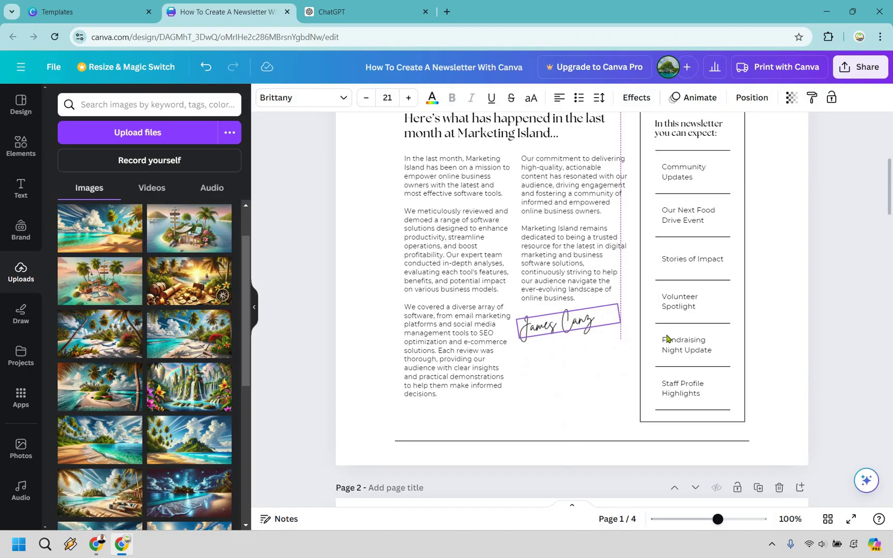
left_click(856, 301)
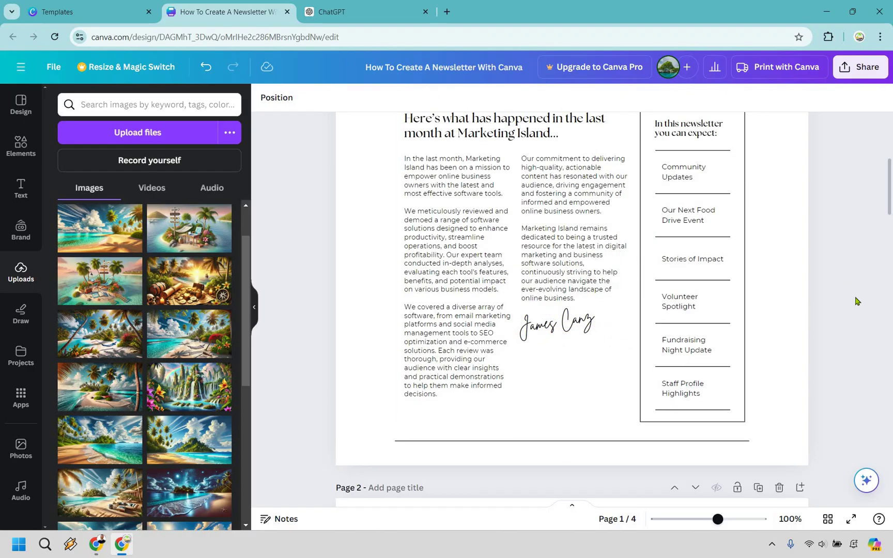
Put the beach-hammock and island images in page 2's top frames and the waterfall in Volunteer Spotlight
scroll(853, 307, "up", 2)
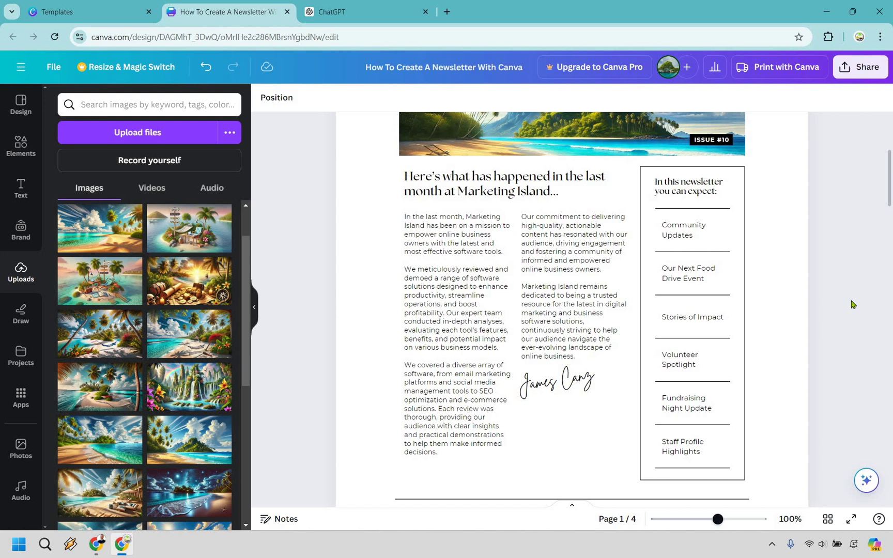
scroll(853, 308, "up", 3)
scroll(854, 303, "down", 12)
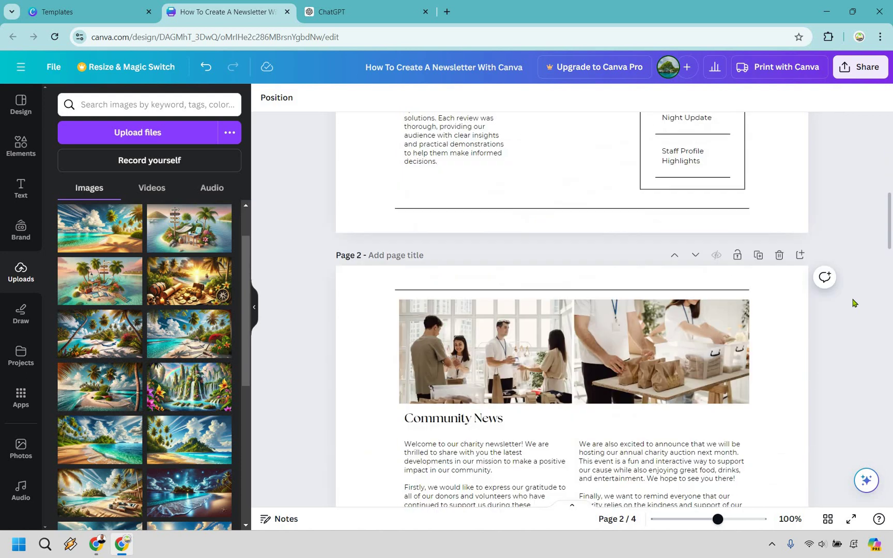
scroll(853, 303, "down", 1)
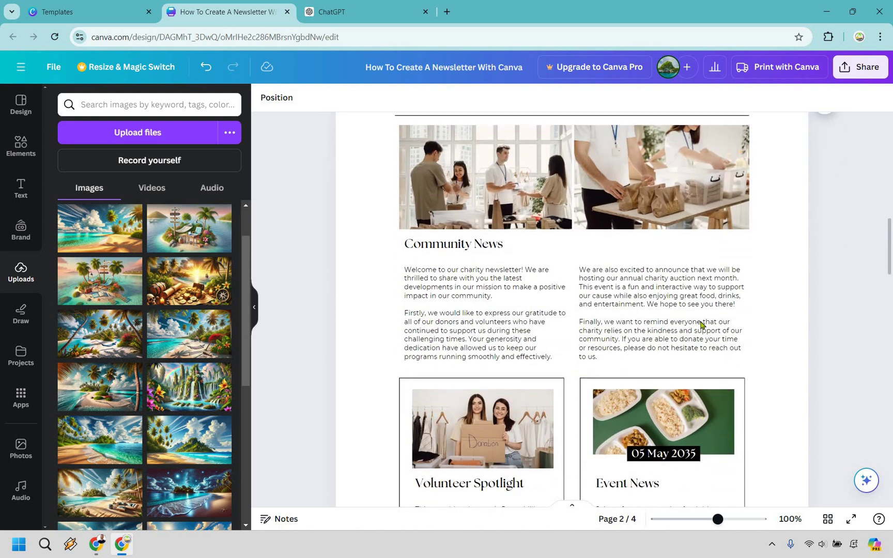
scroll(491, 242, "up", 1)
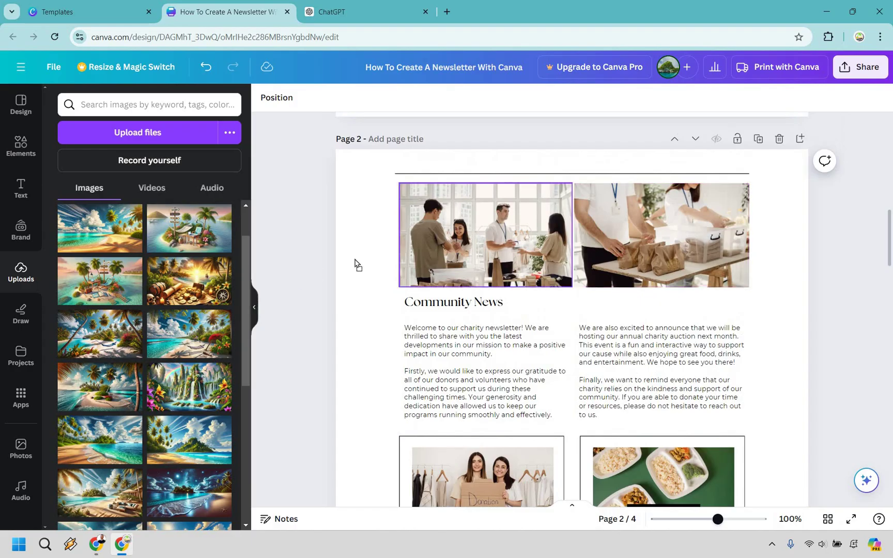
left_click_drag(189, 334, 486, 235)
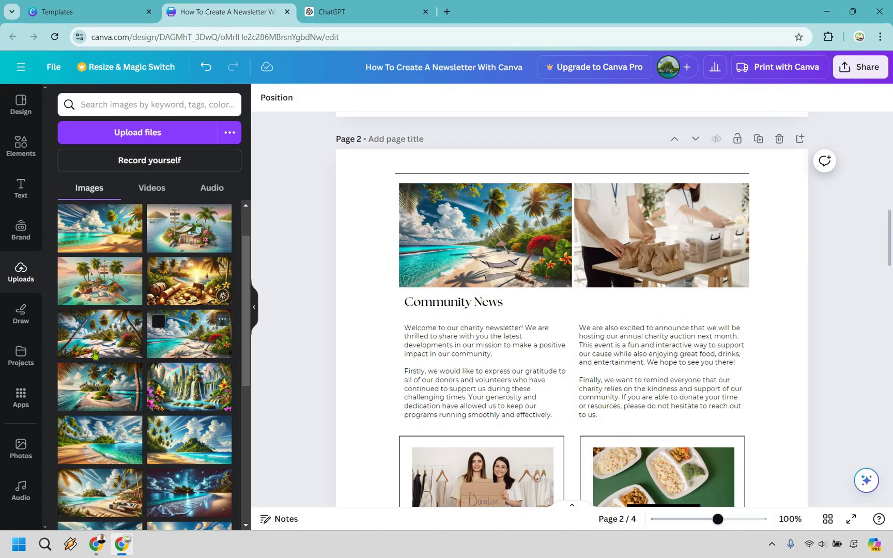
left_click_drag(69, 374, 636, 241)
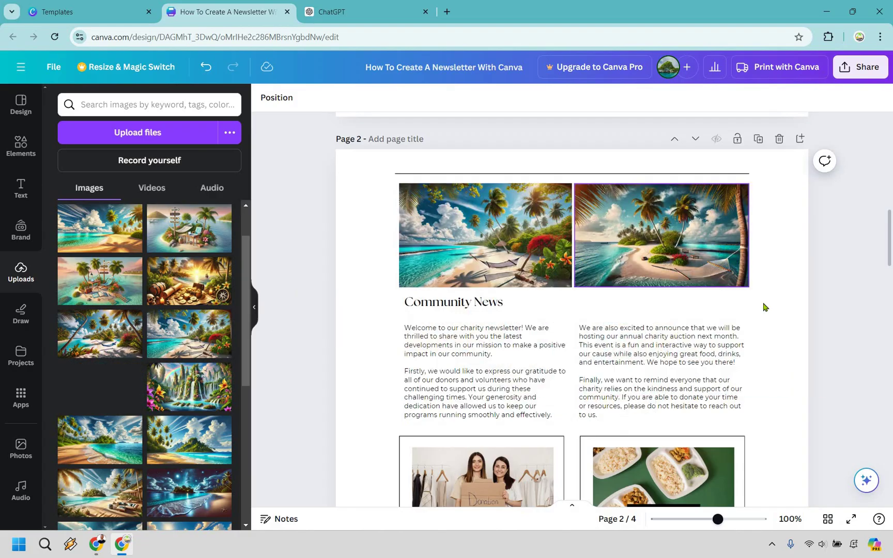
left_click_drag(696, 263, 696, 262)
scroll(286, 353, "down", 4)
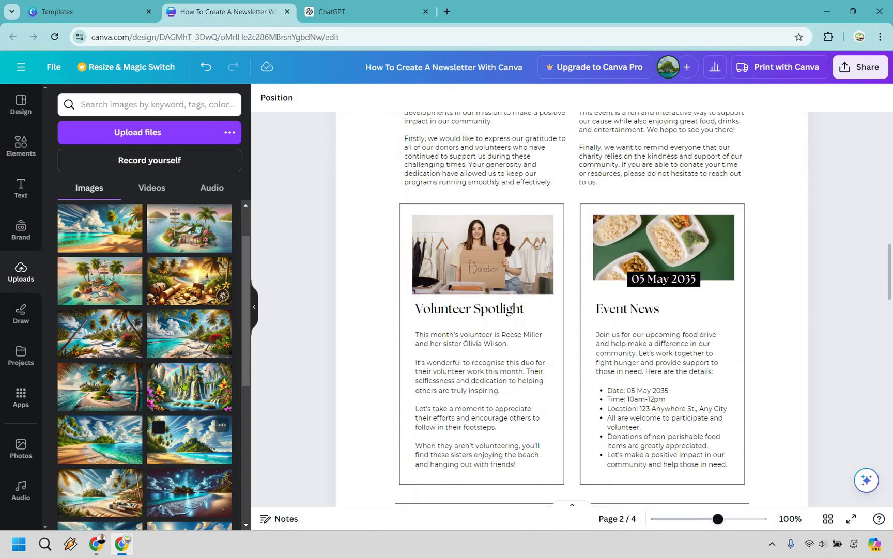
left_click_drag(187, 392, 434, 312)
Rename the 'Volunteer Spotlight' heading to 'Software Spotlight'
left_click(437, 310)
left_click(439, 311)
double_click(441, 311)
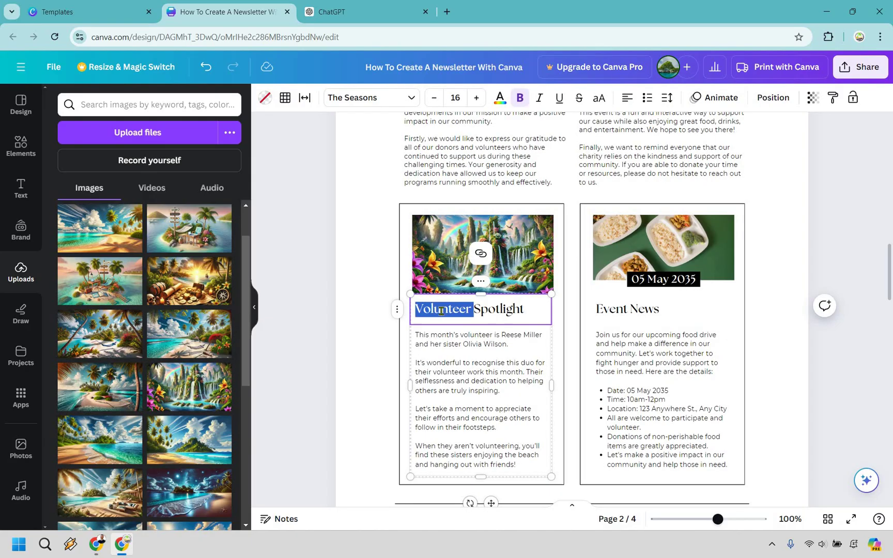
type("Software")
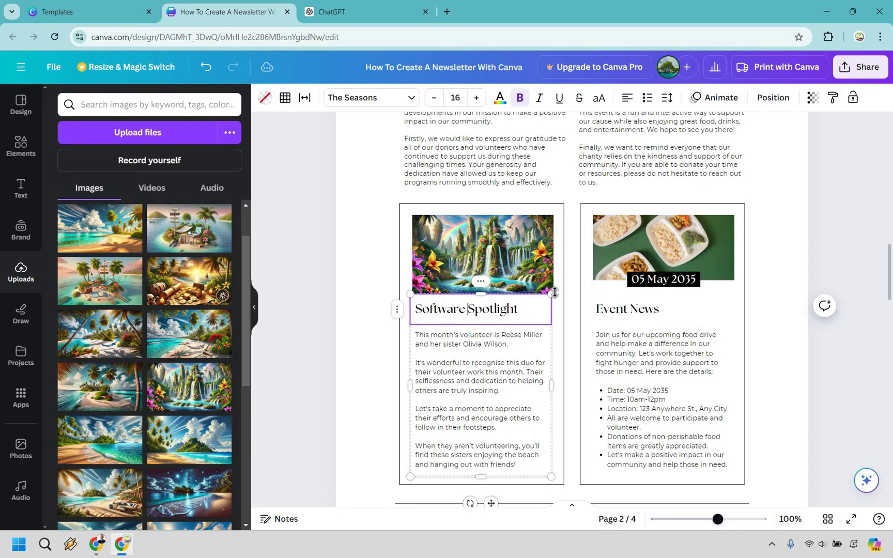
Replace the Event News food photo with the beach-hammock image
left_click(686, 283)
left_click(689, 287)
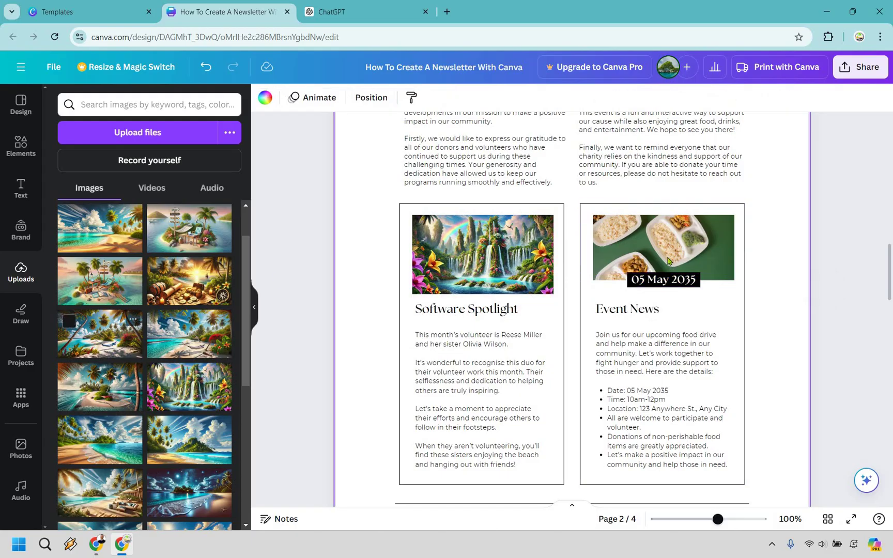
left_click_drag(96, 343, 663, 247)
left_click(799, 299)
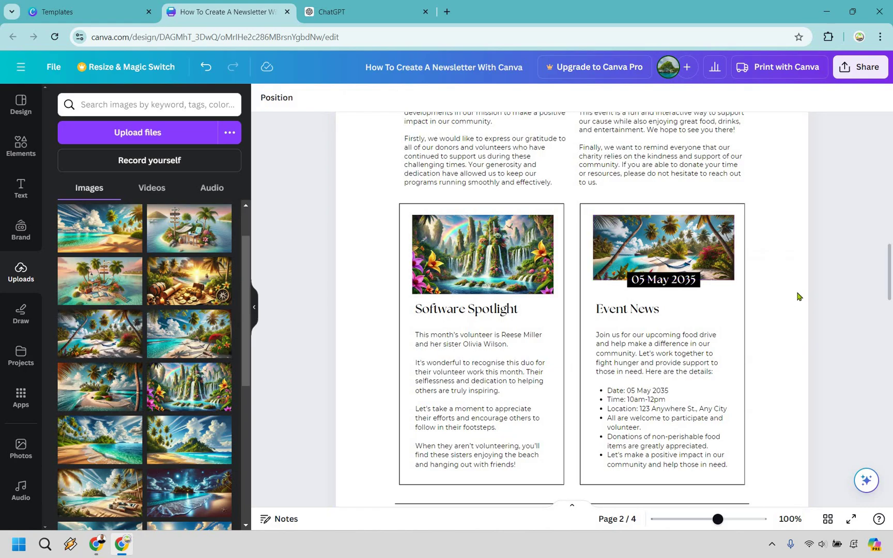
Swap page 4's woman-and-boy photo for the beach-island image and select the contact table
scroll(747, 266, "down", 10)
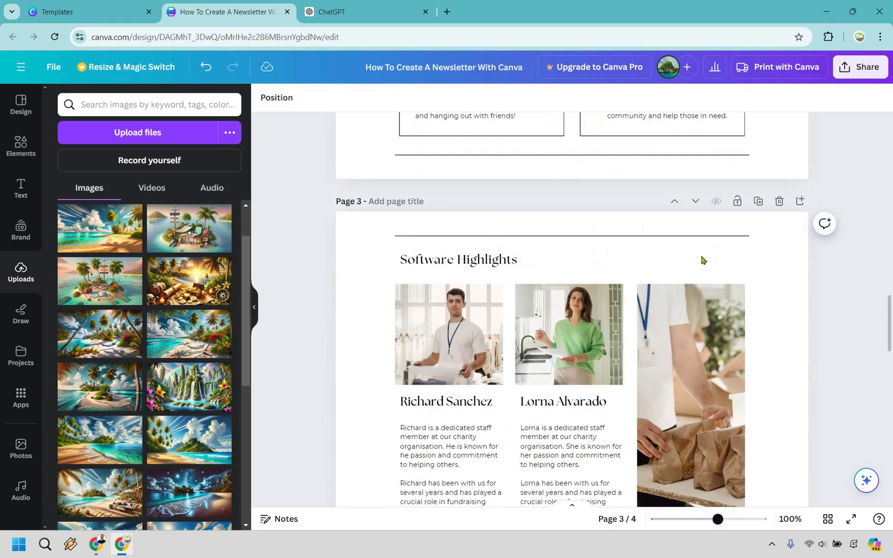
scroll(705, 285, "down", 1)
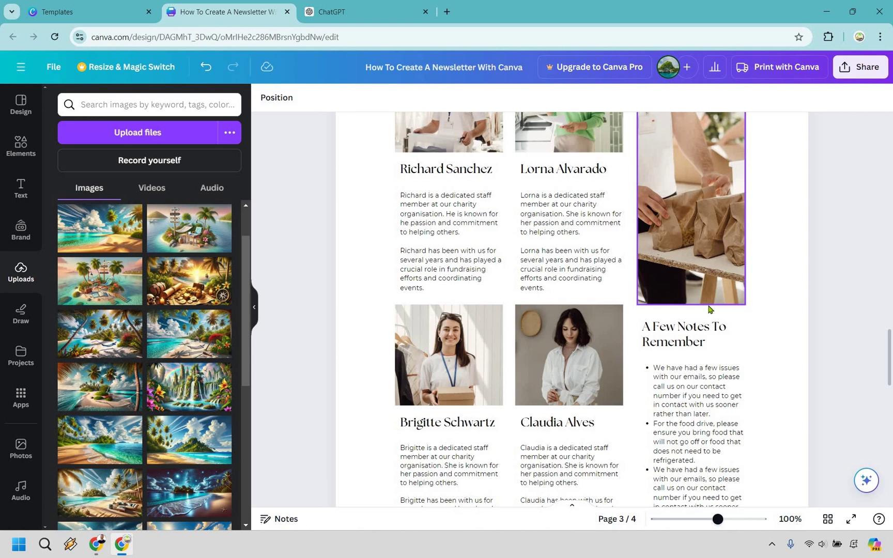
scroll(706, 280, "down", 9)
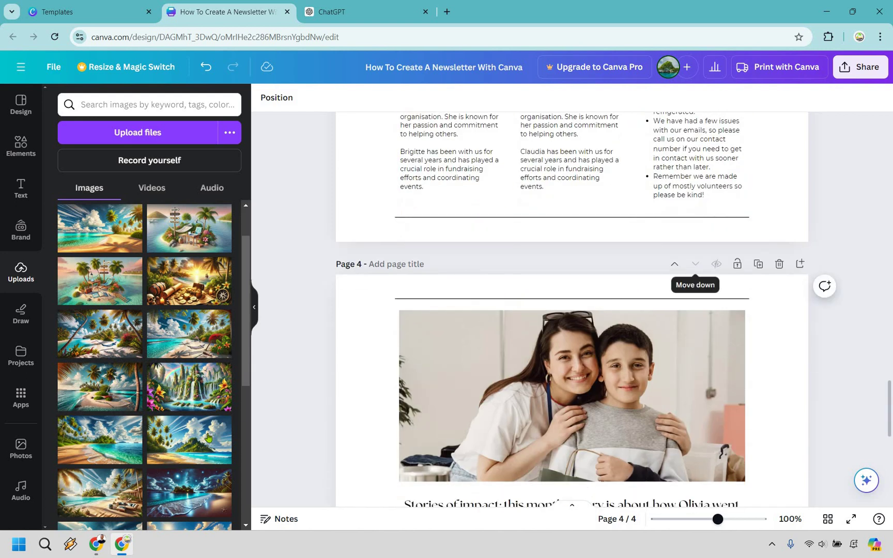
left_click_drag(189, 439, 730, 267)
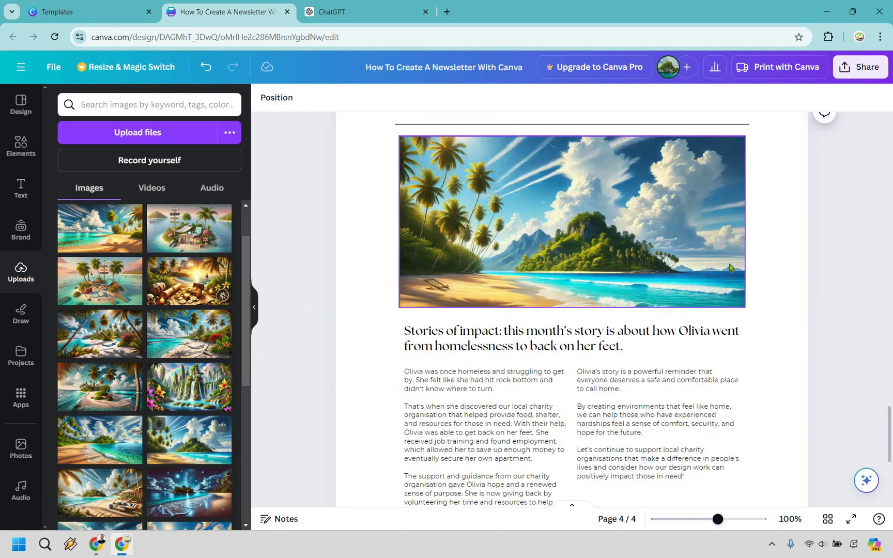
scroll(731, 267, "down", 2)
scroll(730, 267, "down", 2)
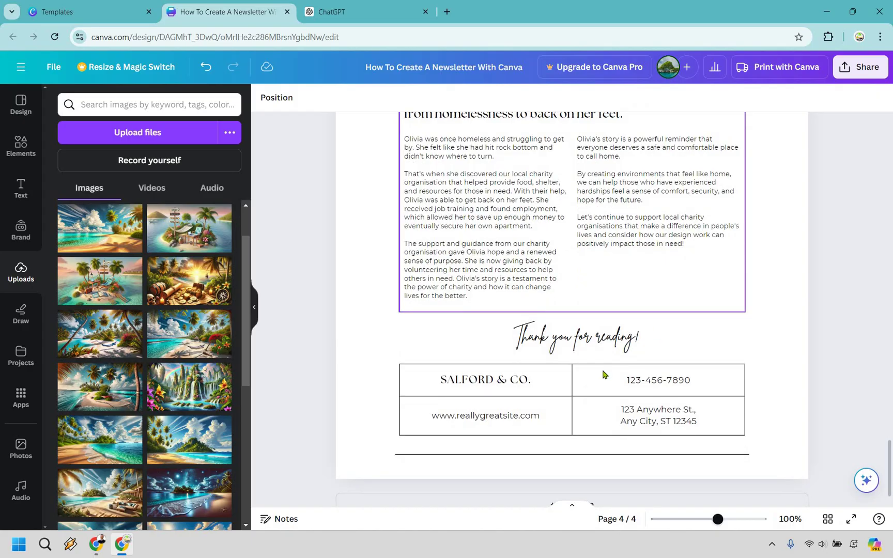
left_click(486, 418)
left_click(493, 419)
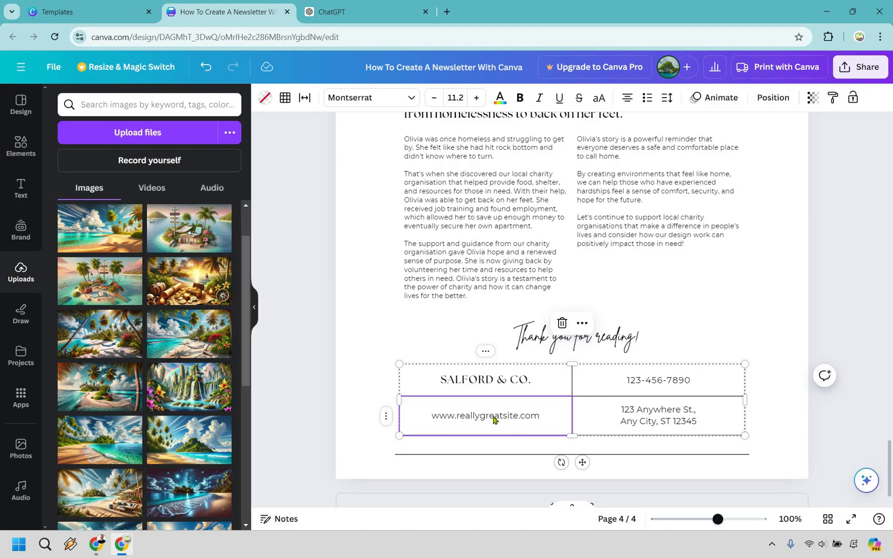
left_click(494, 416)
left_click(499, 417)
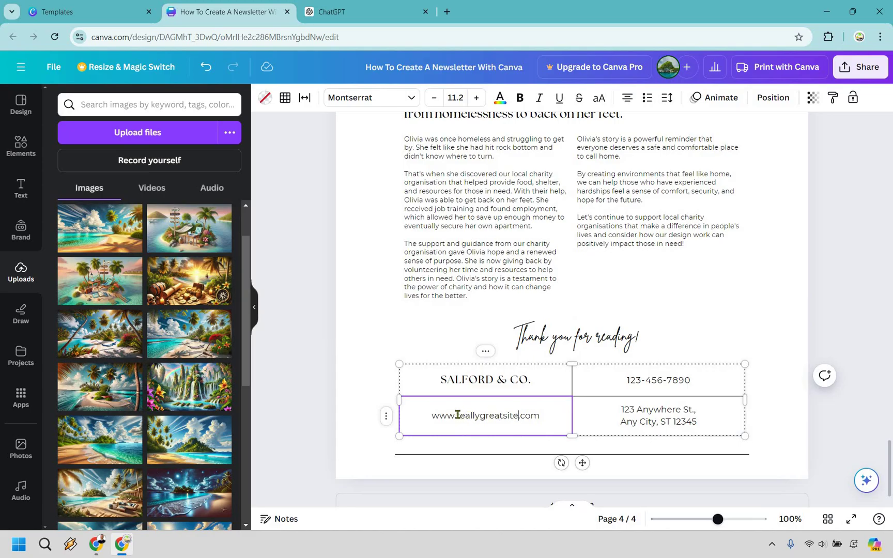
key("shift+Left")
key("shift+Left")
key("shift+Left")
key("shift+Left")
key("shift+Left")
key("shift+Left")
key("shift+Left")
key("shift+Left")
key("shift+Left")
key("shift+Left")
key("shift+Left")
key("shift+Left")
key("shift+Left")
key("shift+Left")
key("shift+Left")
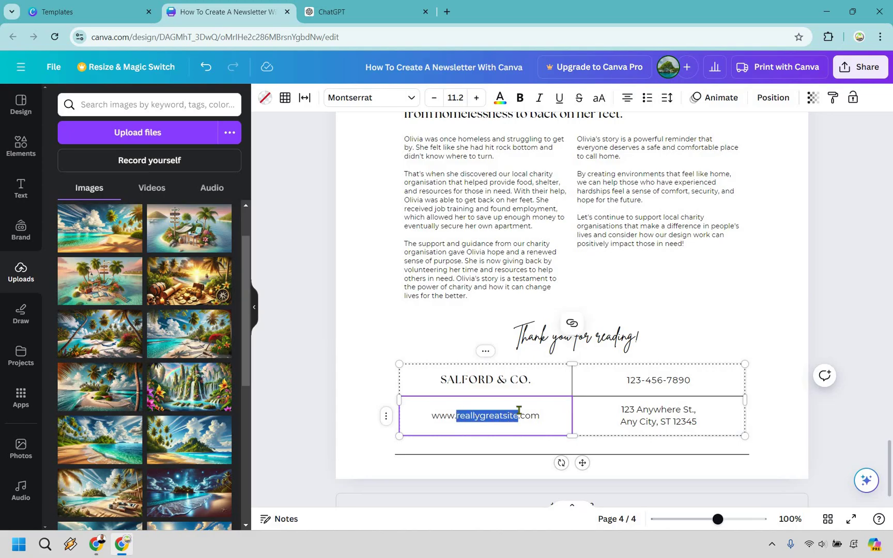
type("chatgpt")
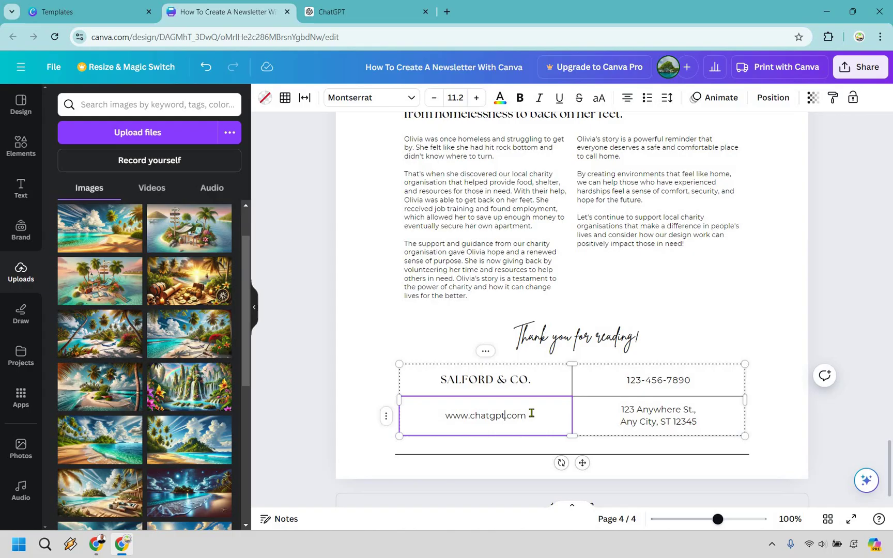
key("End")
key("shift+Left")
key("shift+Left")
key("shift+Left")
key("shift+Left")
key("shift+Left")
key("shift+Left")
key("shift+Left")
key("shift+Left")
key("shift+Left")
key("shift+Left")
key("shift+Left")
key("shift+Left")
key("shift+Left")
key("shift+Left")
key("shift+Left")
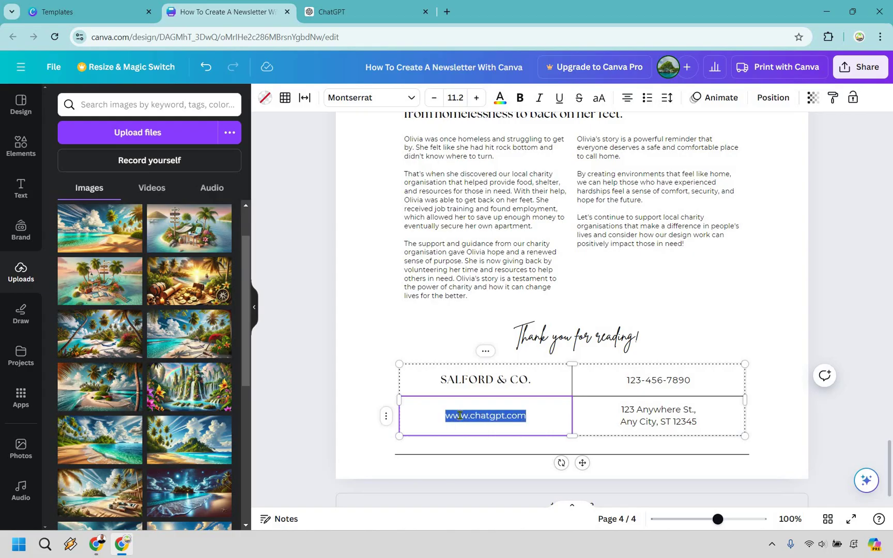
right_click(464, 414)
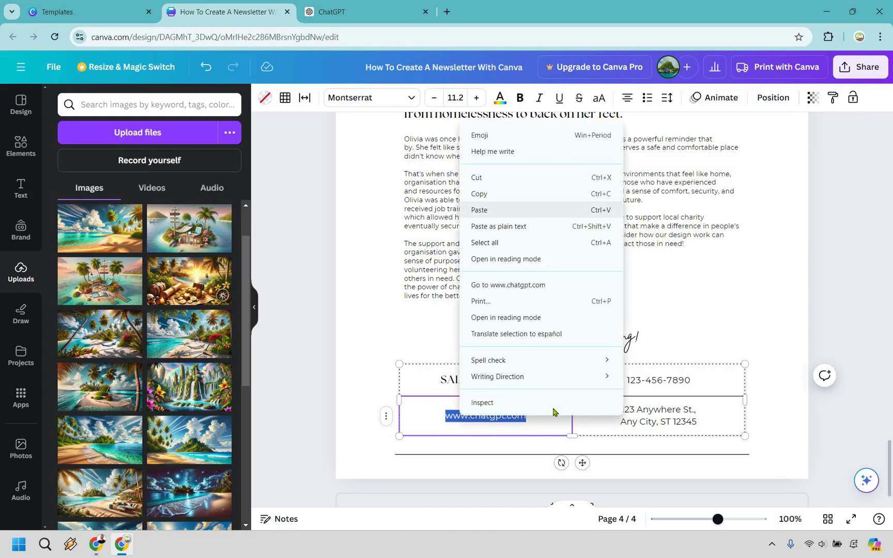
left_click(488, 193)
left_click(483, 417)
key("End")
key("shift+Left")
key("shift+Left")
key("shift+Left")
key("shift+Left")
key("shift+Left")
key("shift+Left")
key("shift+Left")
key("shift+Left")
key("shift+Left")
key("shift+Left")
key("shift+Left")
key("shift+Left")
key("shift+Left")
key("shift+Left")
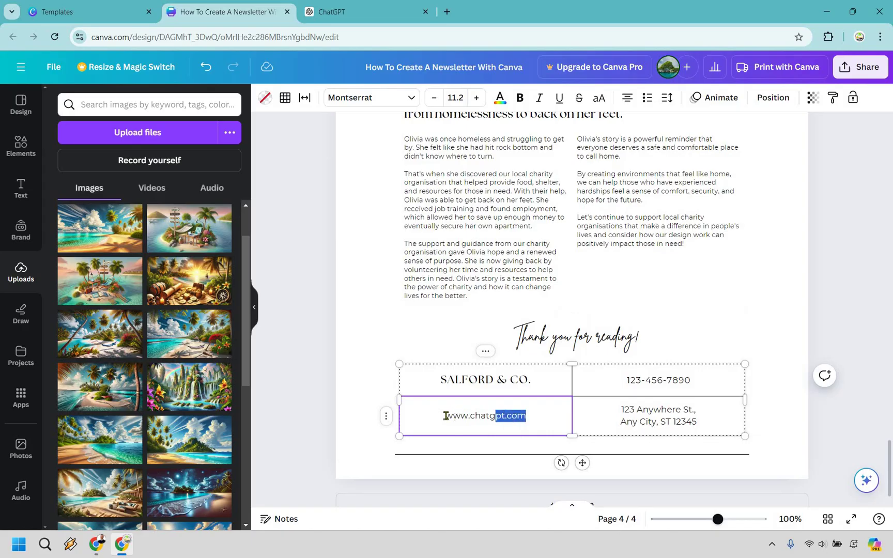
key("shift+Left")
key("ctrl+c")
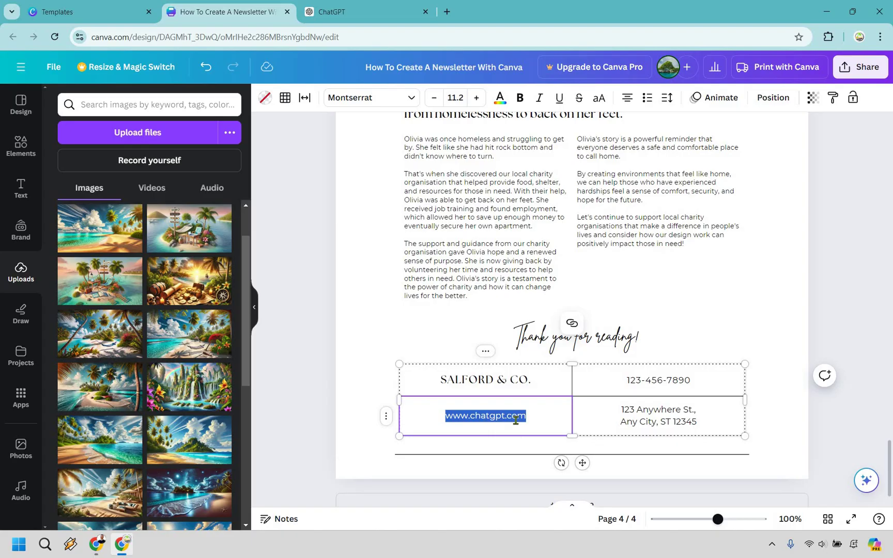
left_click(571, 325)
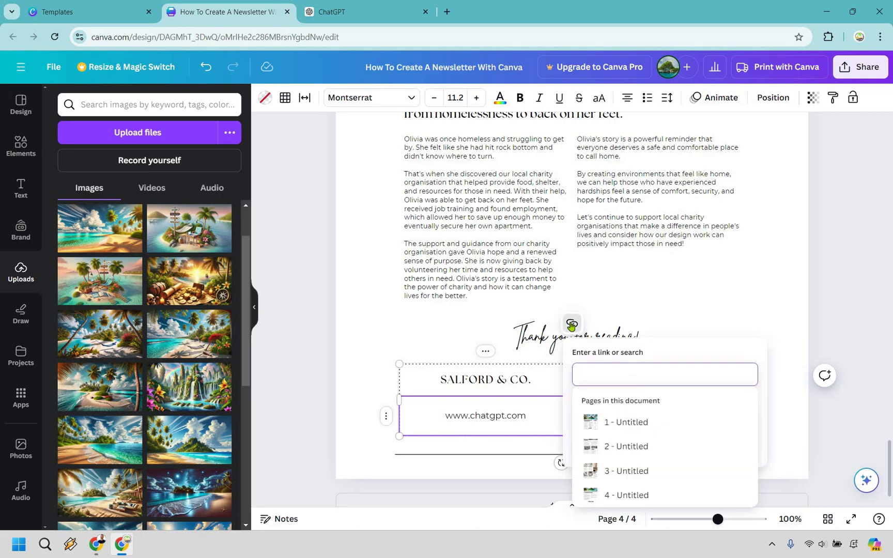
key("ctrl+v")
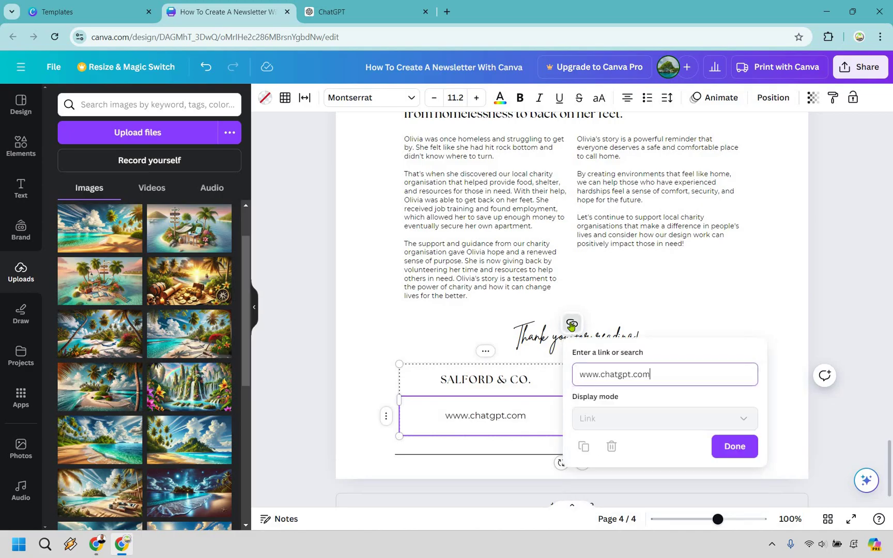
left_click(738, 457)
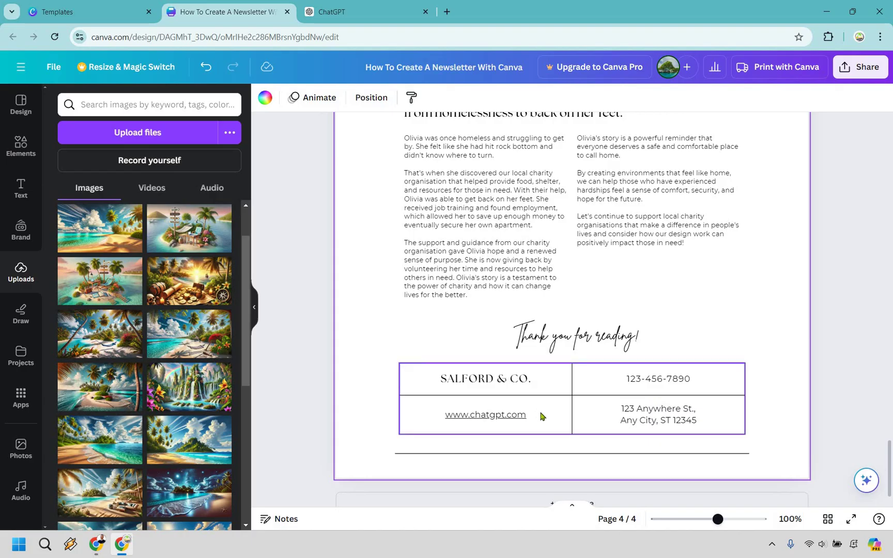
left_click(525, 412)
double_click(529, 414)
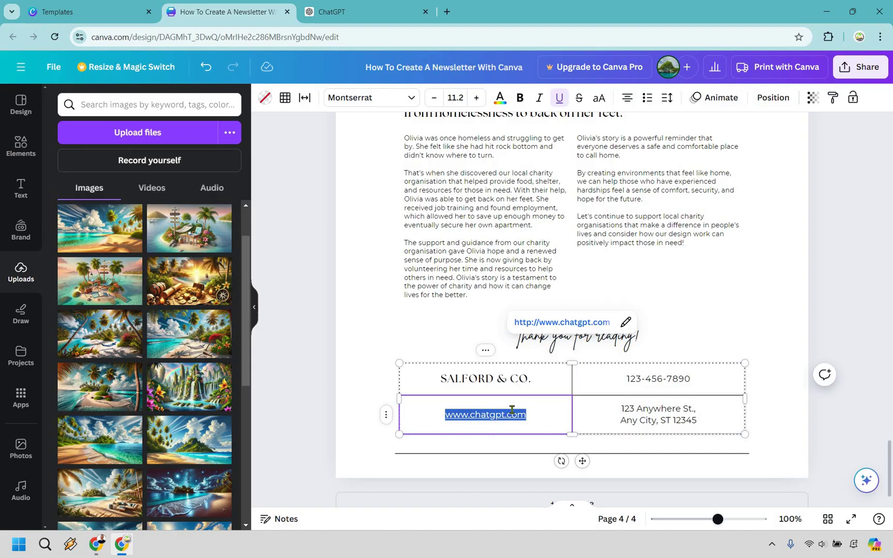
left_click(500, 99)
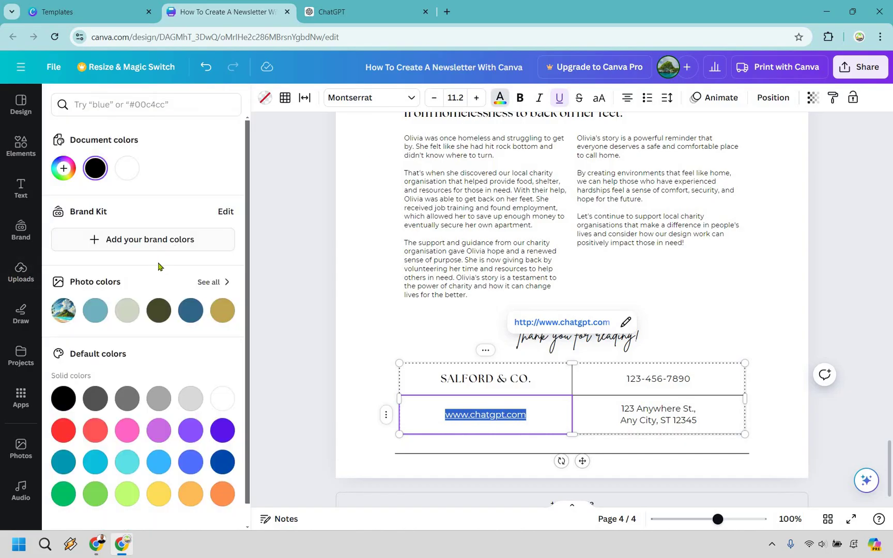
scroll(151, 319, "down", 1)
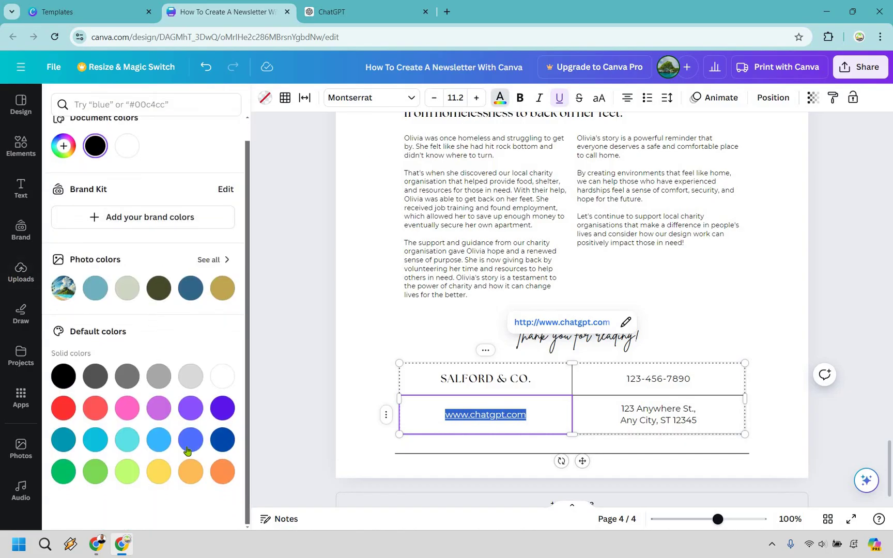
left_click(223, 440)
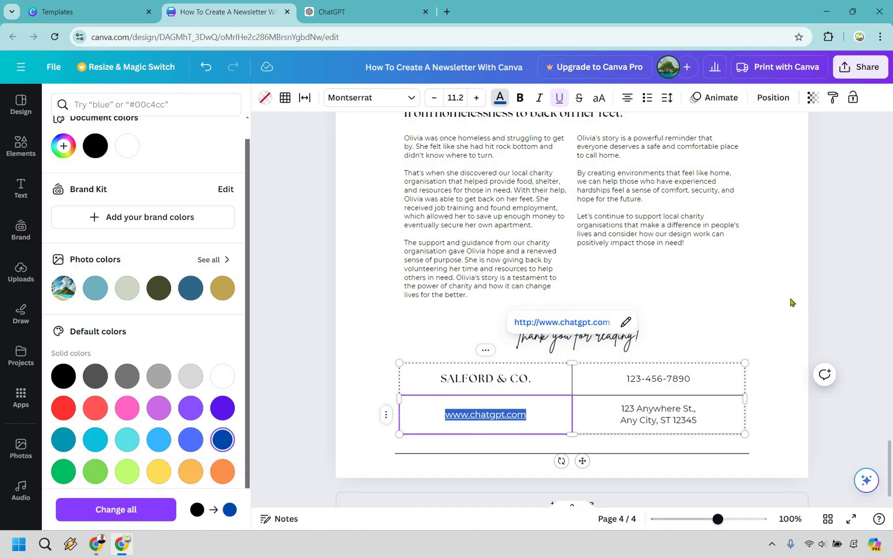
left_click(748, 328)
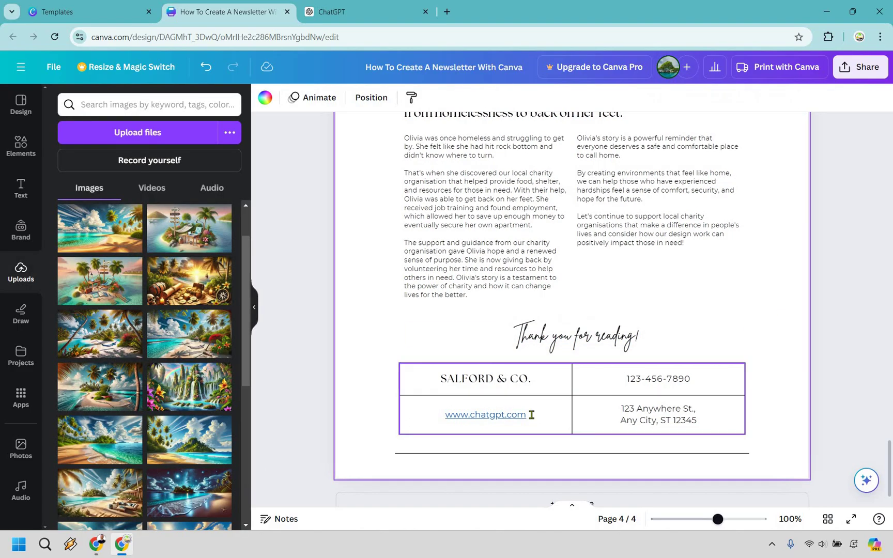
Recolour the link with custom hex #0000FF and make it bold
left_click(530, 414)
left_click(530, 413)
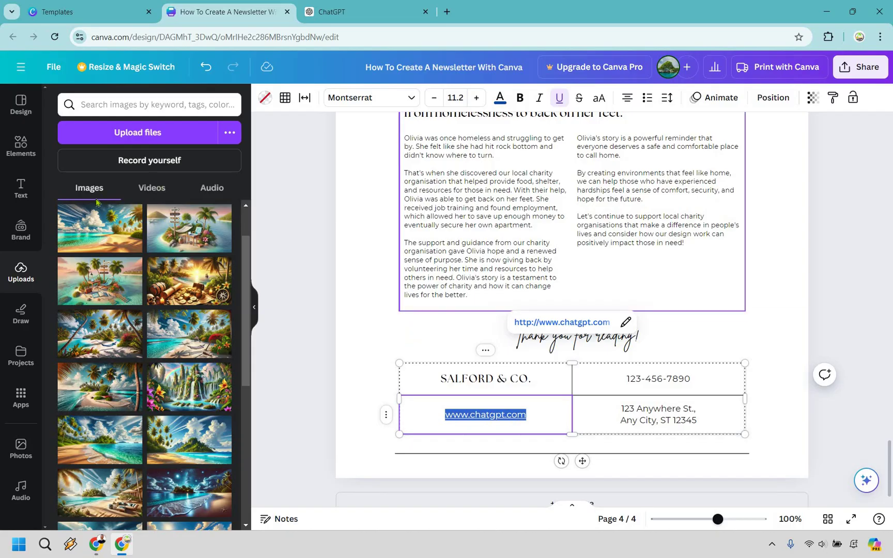
left_click(500, 98)
key("Return")
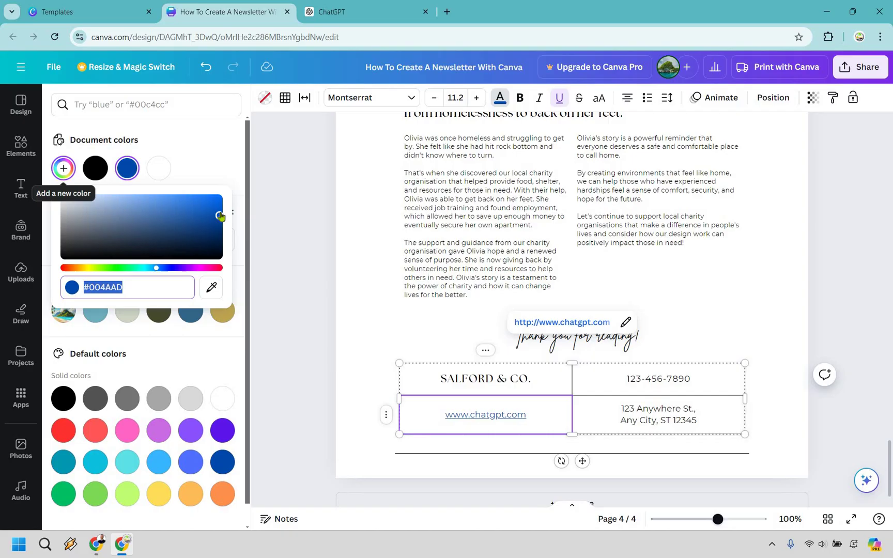
type("#0000FF")
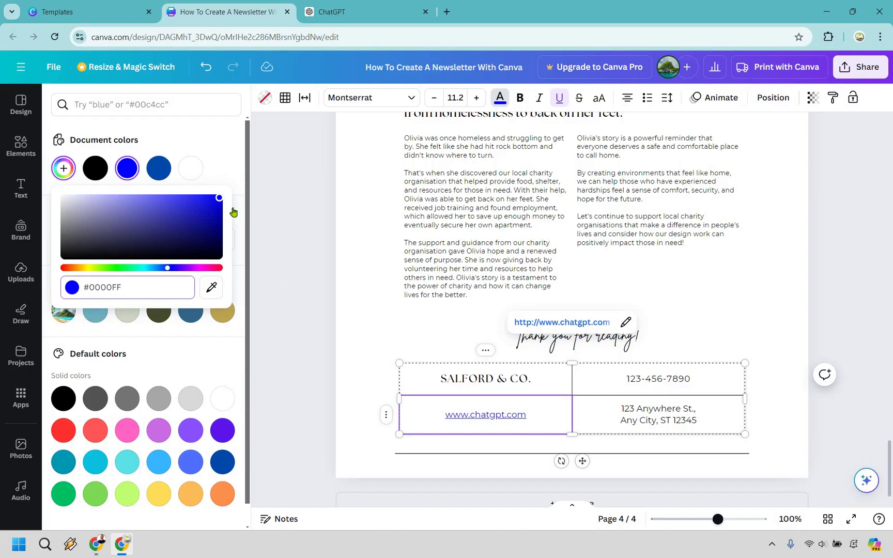
left_click(305, 299)
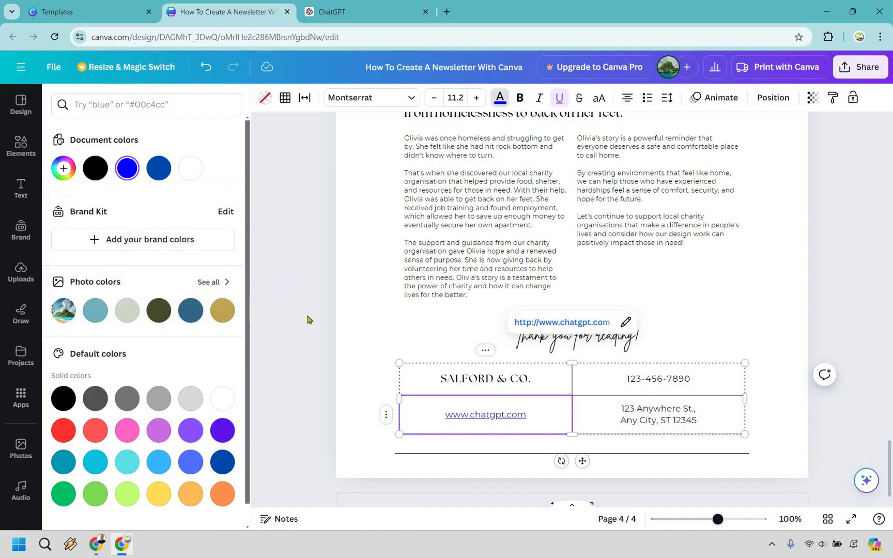
left_click(533, 415)
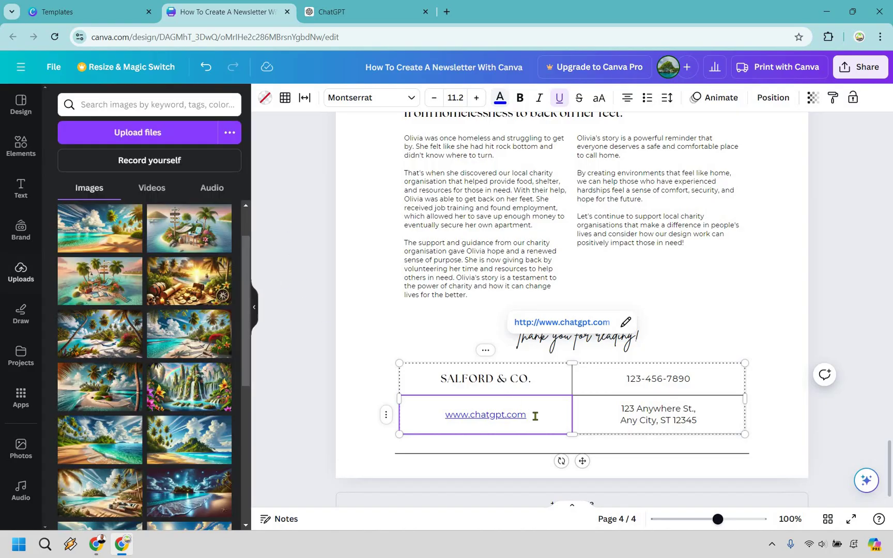
double_click(449, 409)
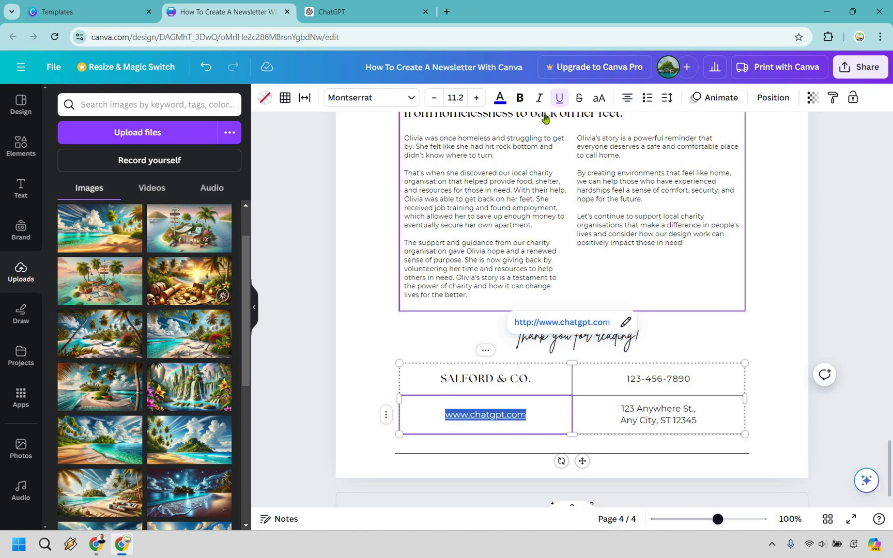
key("ctrl+b")
left_click(826, 257)
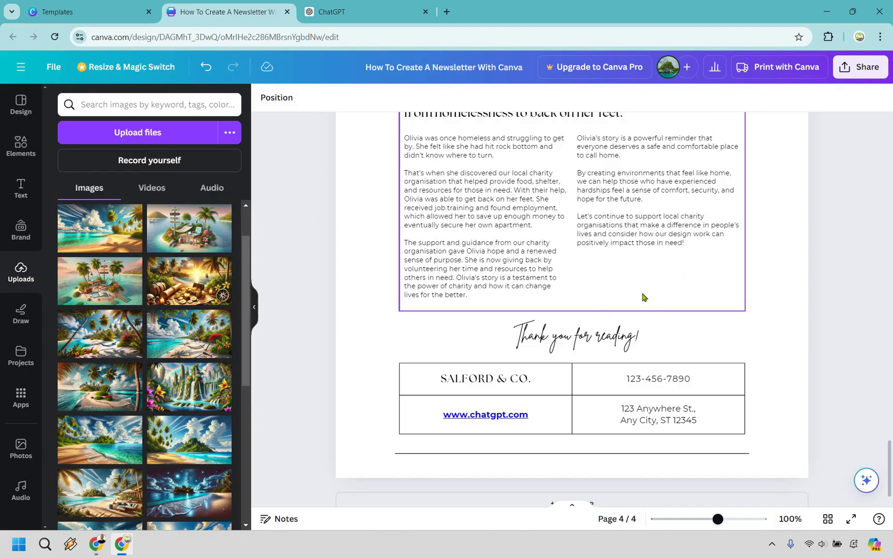
scroll(669, 318, "up", 20)
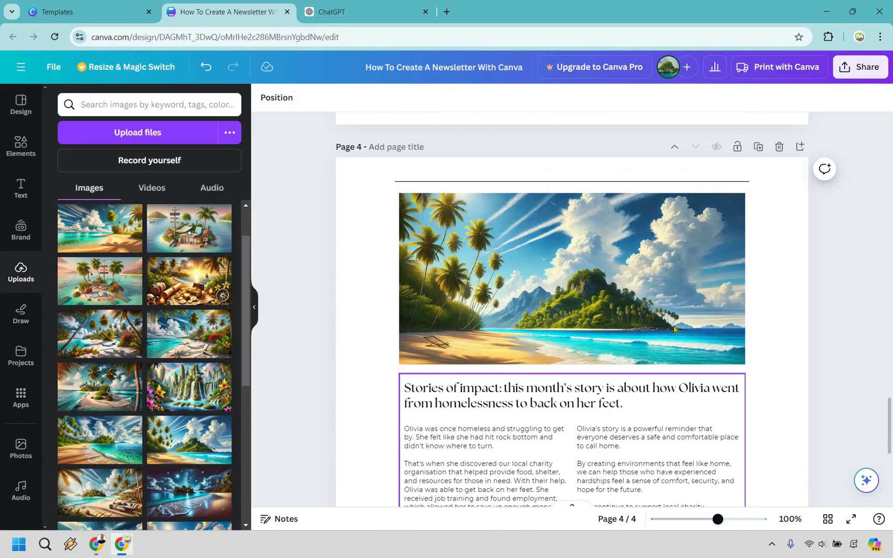
scroll(673, 329, "up", 15)
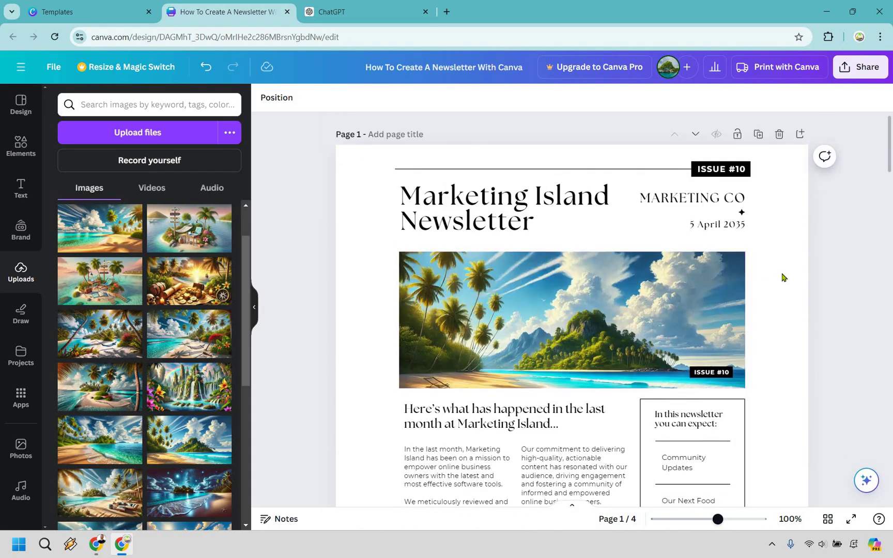
left_click(783, 279)
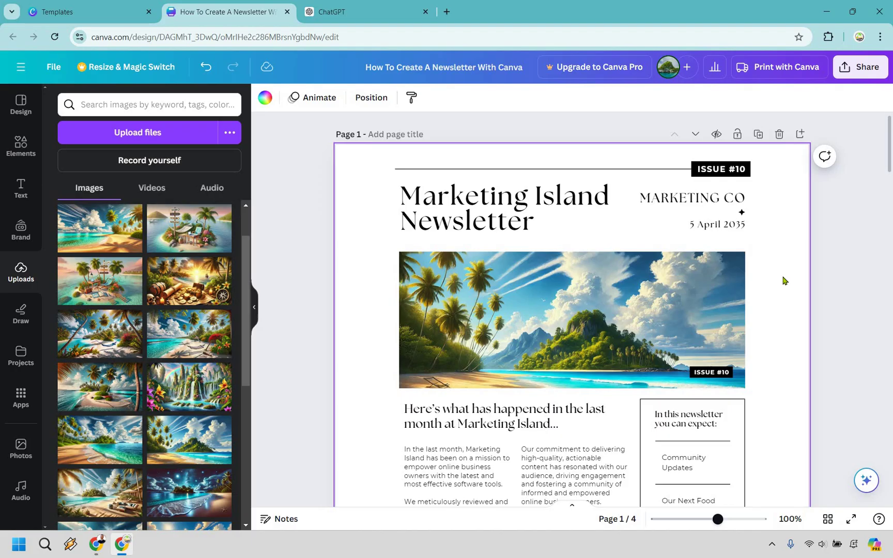
left_click(265, 99)
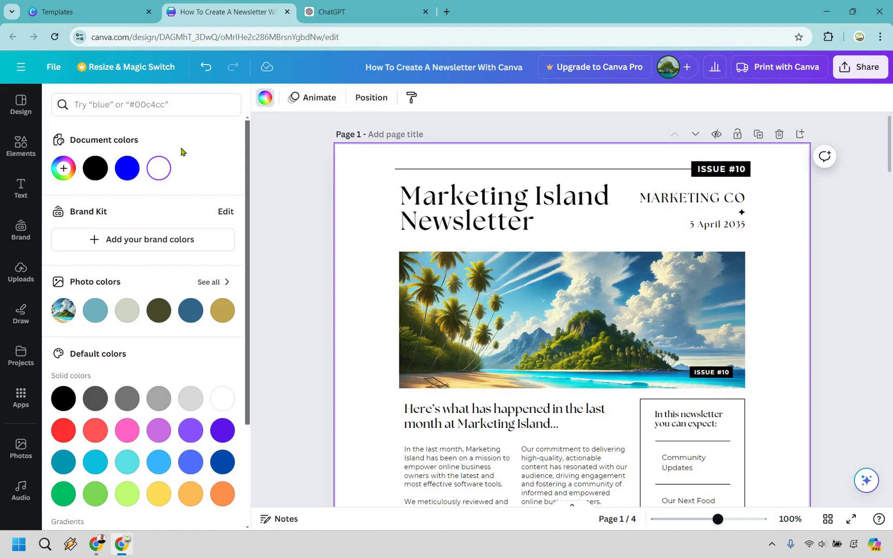
left_click(93, 312)
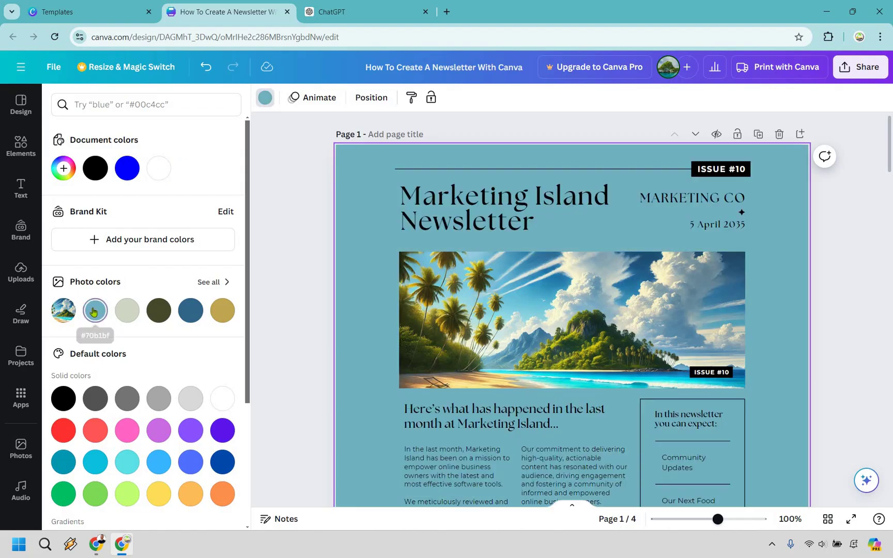
left_click(206, 69)
left_click(222, 311)
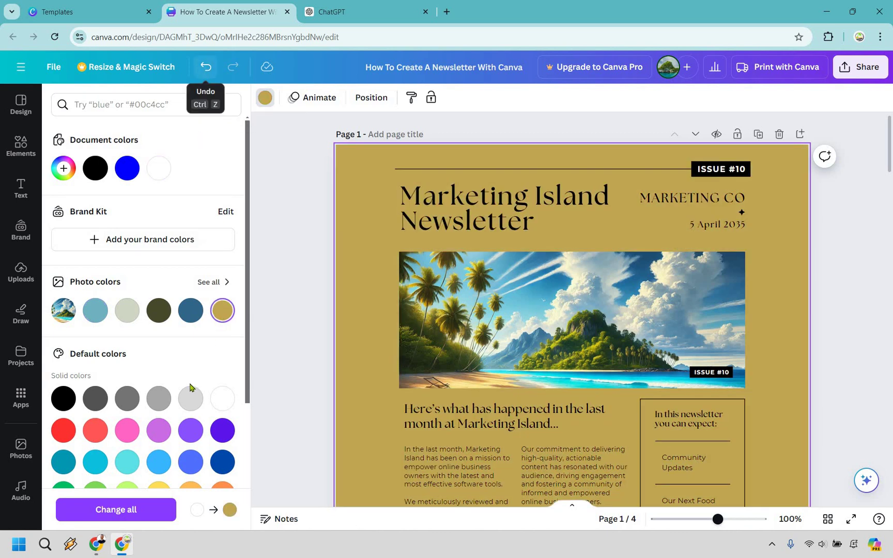
left_click(206, 68)
left_click(191, 399)
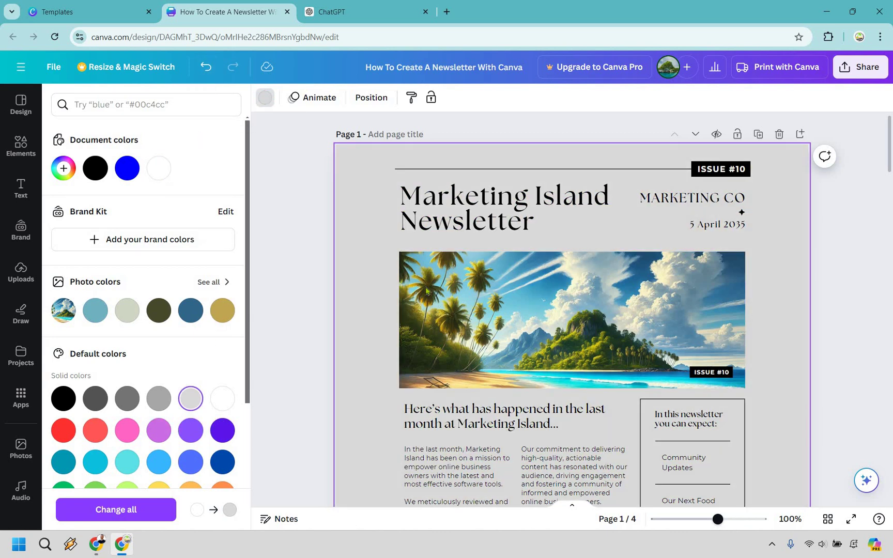
scroll(411, 293, "down", 5)
scroll(411, 293, "down", 5)
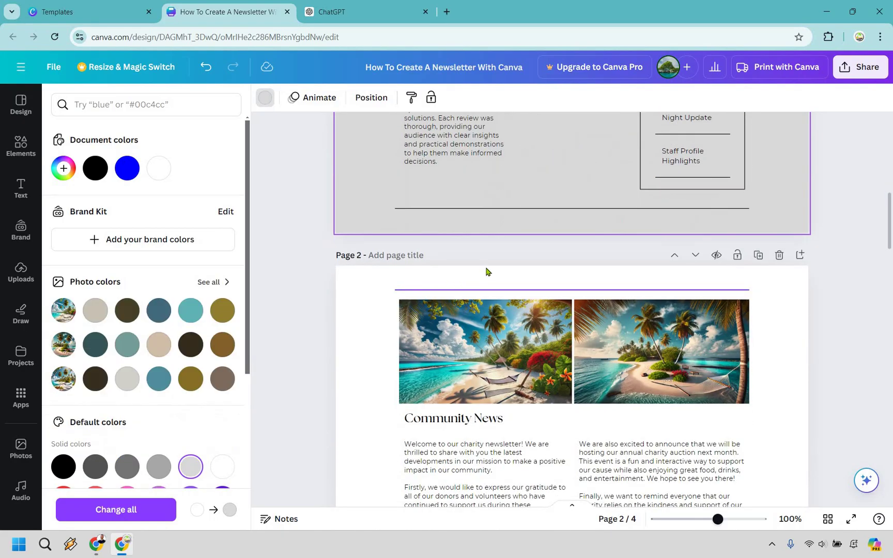
scroll(506, 347, "down", 3)
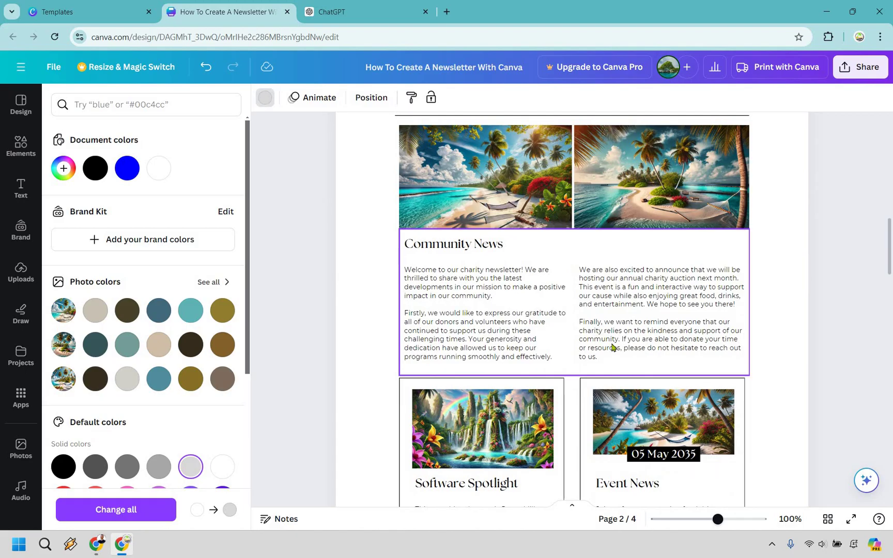
scroll(613, 347, "up", 15)
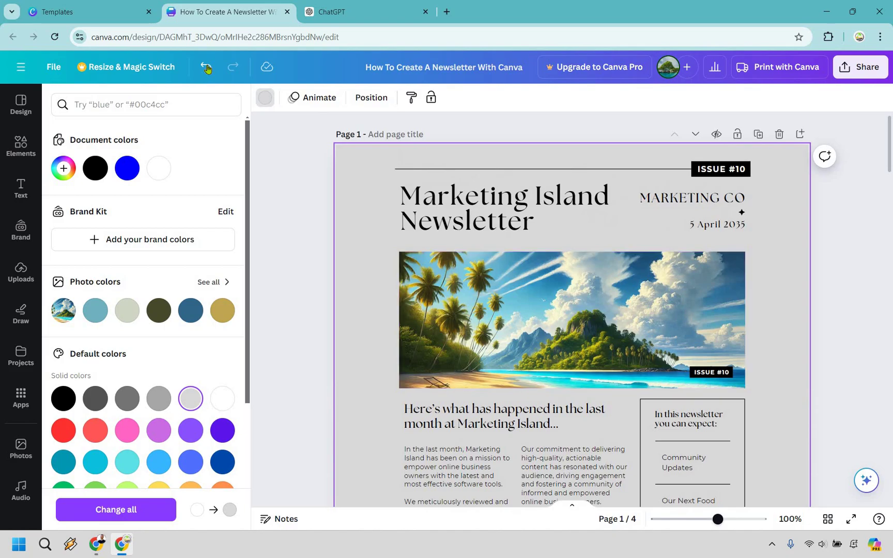
left_click(206, 68)
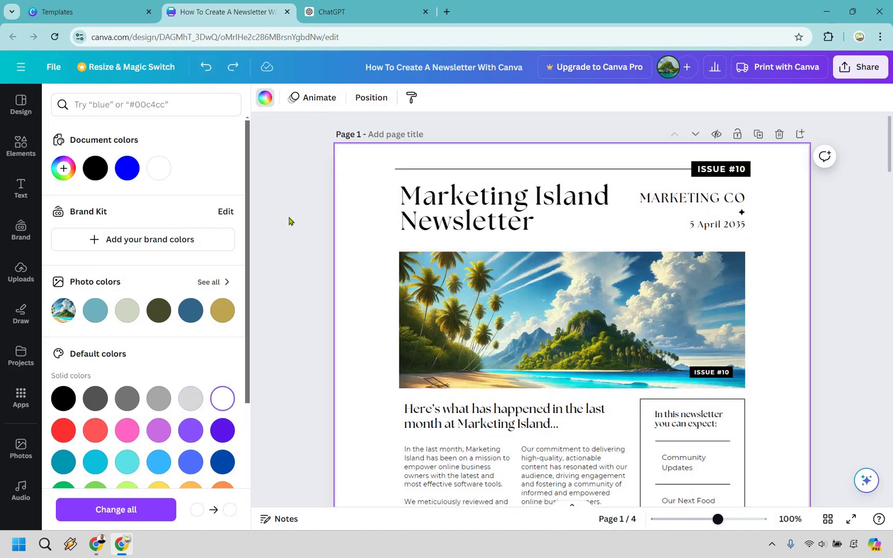
left_click(859, 228)
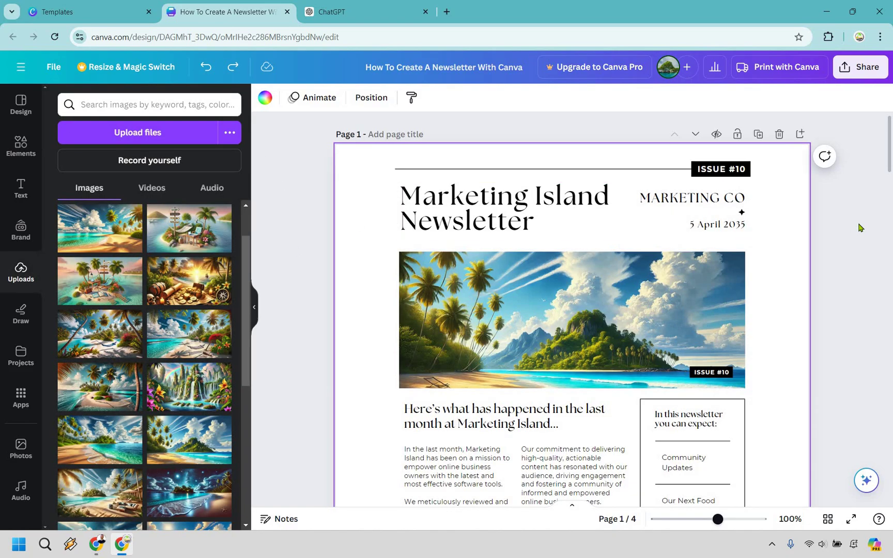
left_click(858, 227)
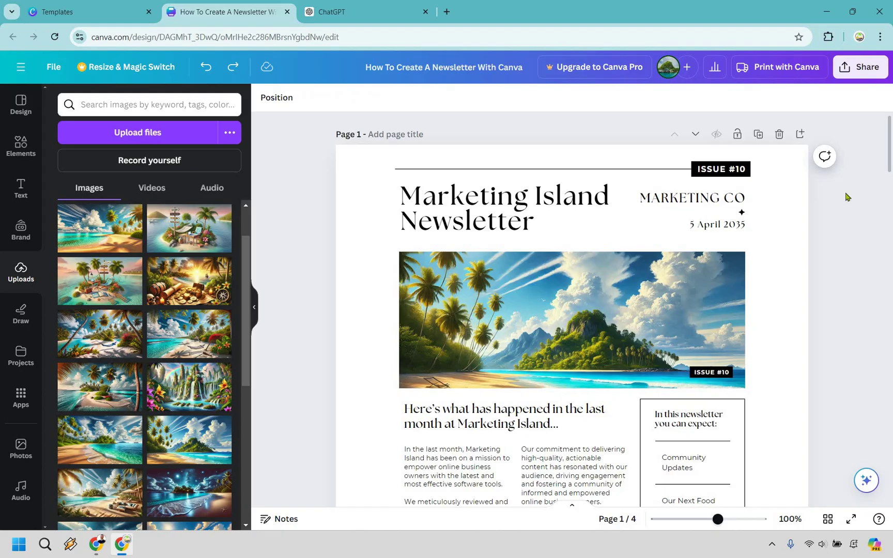
Close the ChatGPT tab and download all four pages as a PDF Standard file
left_click(424, 11)
left_click(861, 70)
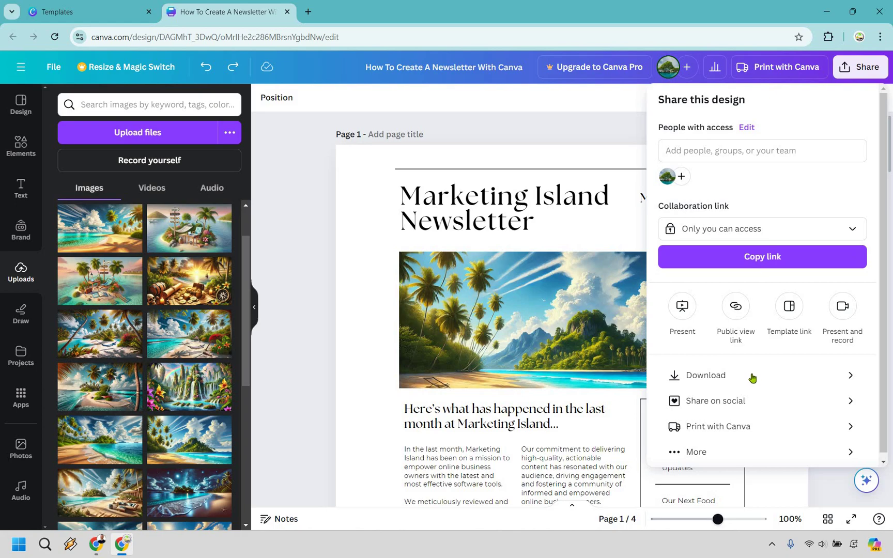
left_click(752, 377)
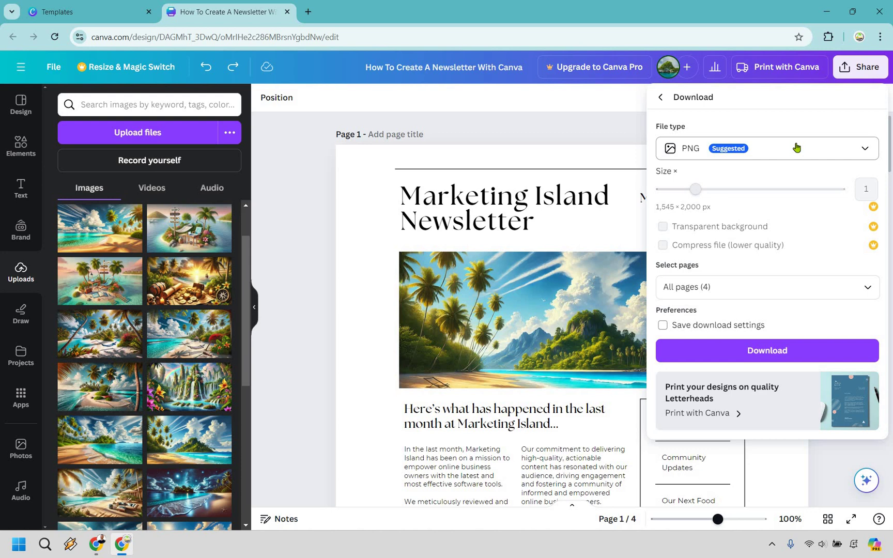
left_click(802, 289)
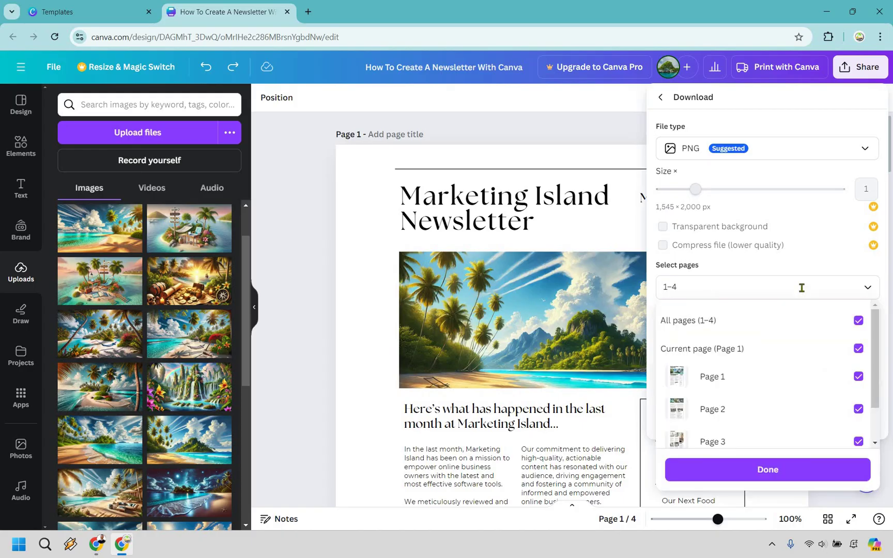
left_click(801, 286)
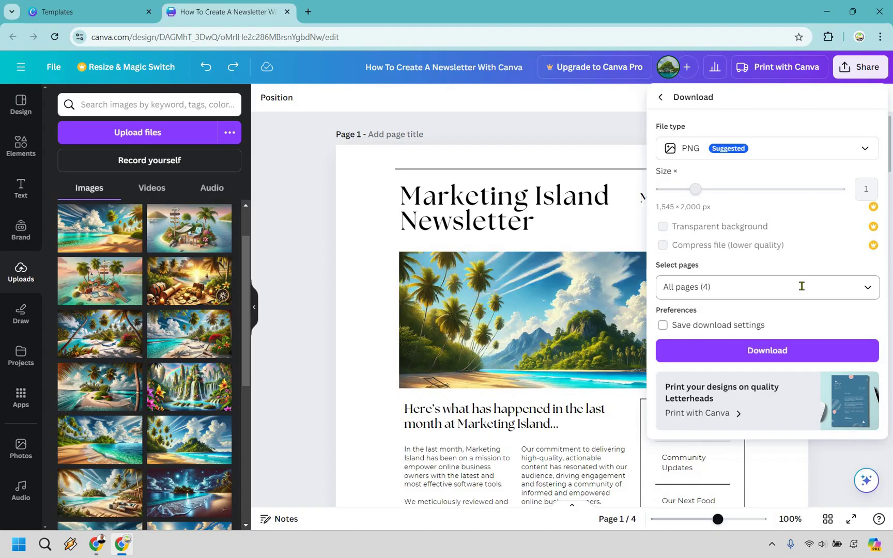
left_click(810, 150)
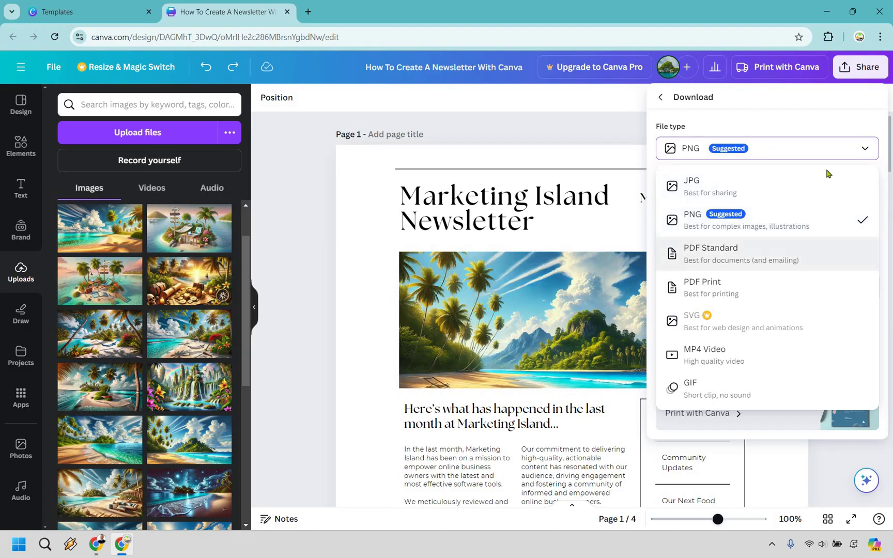
left_click(826, 255)
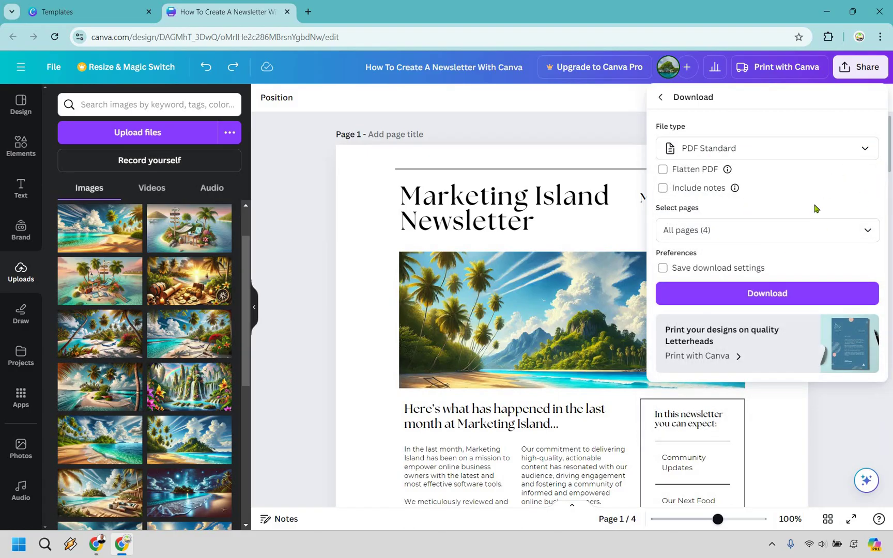
left_click(814, 298)
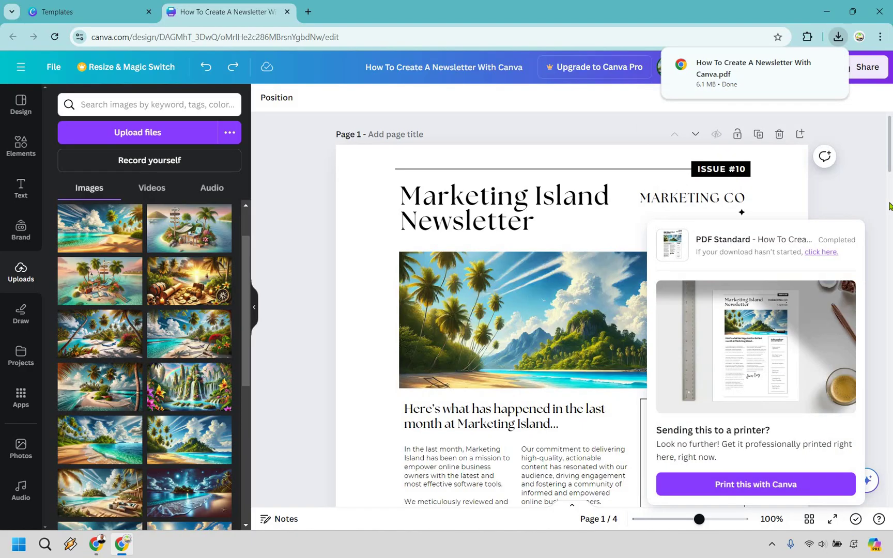
left_click(765, 81)
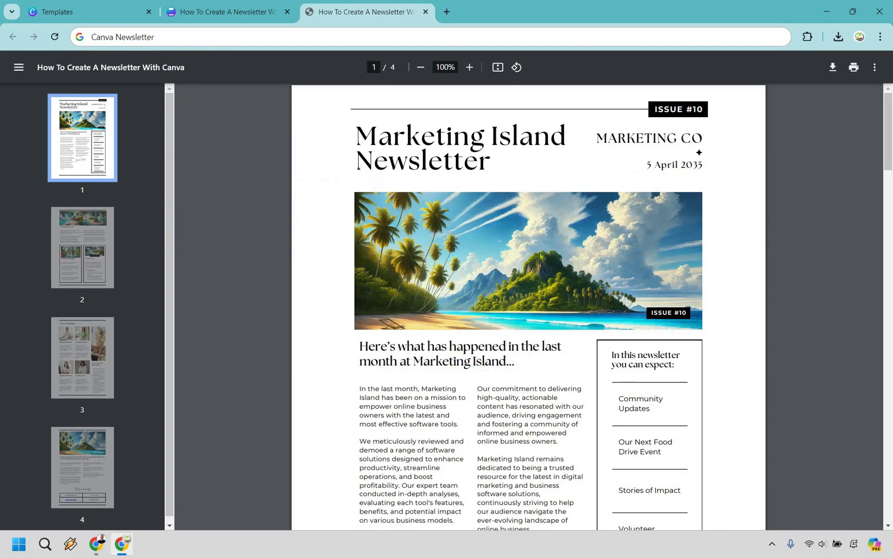
scroll(545, 208, "down", 12)
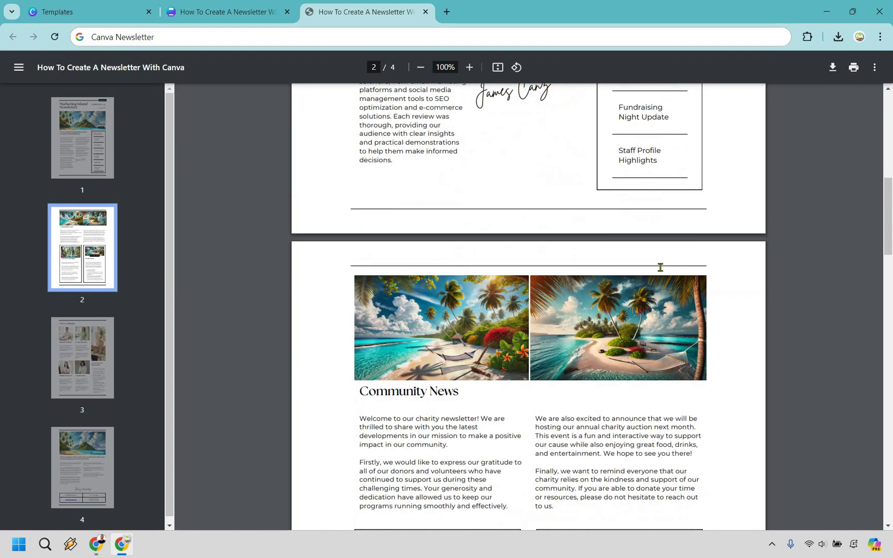
scroll(516, 331, "up", 8)
scroll(488, 341, "up", 5)
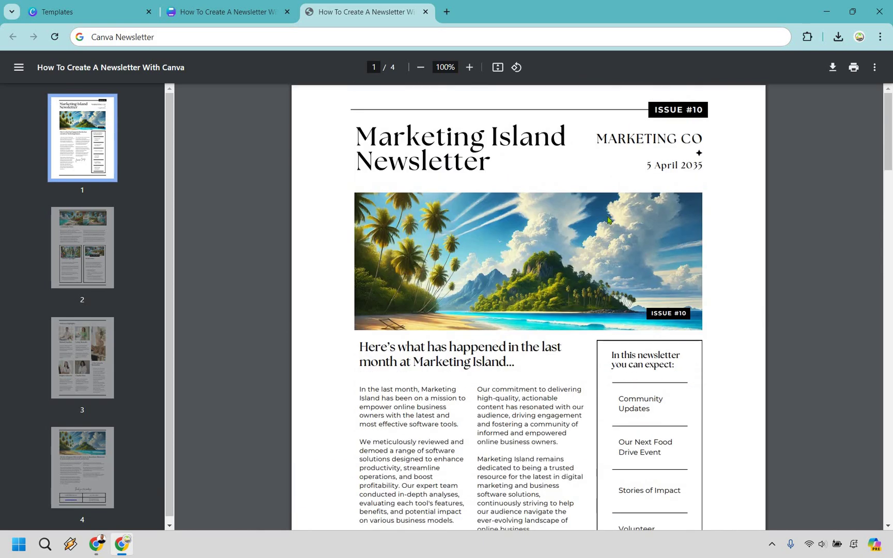
scroll(615, 217, "down", 13)
scroll(627, 199, "down", 15)
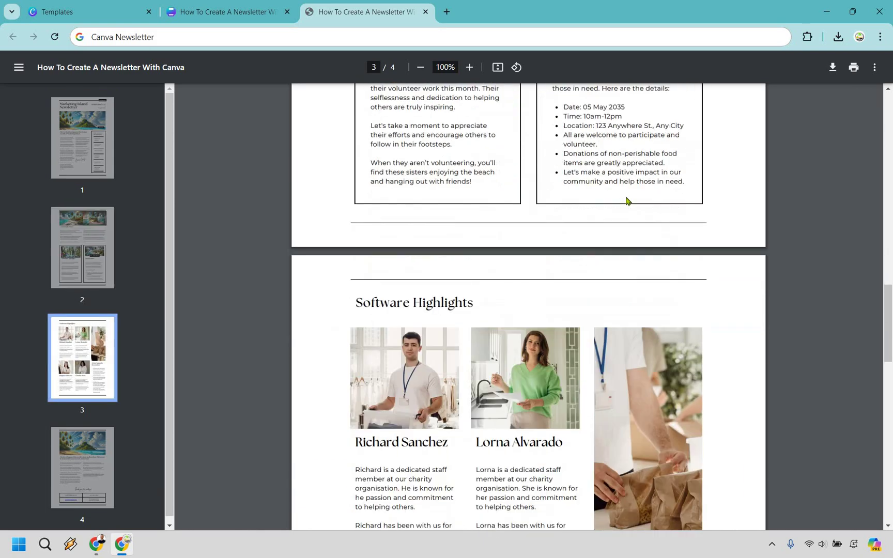
scroll(569, 289, "down", 9)
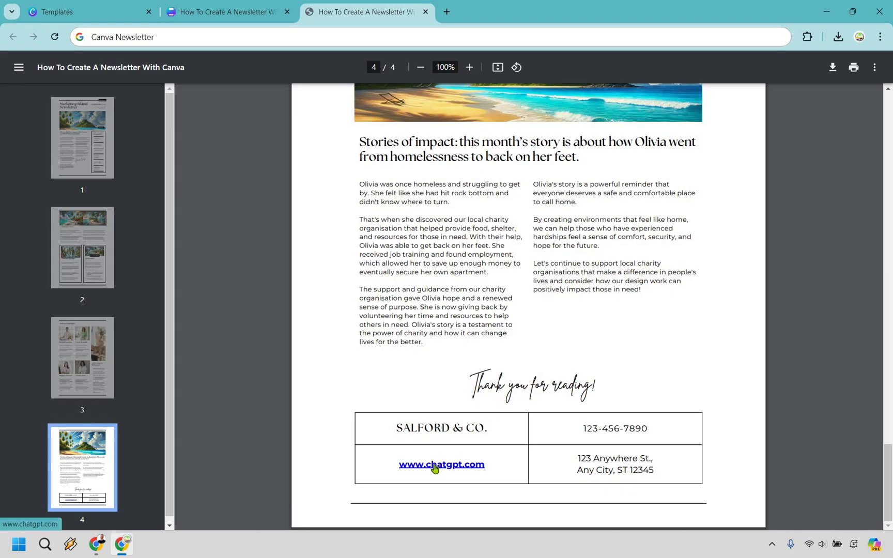
right_click(434, 468)
left_click(476, 293)
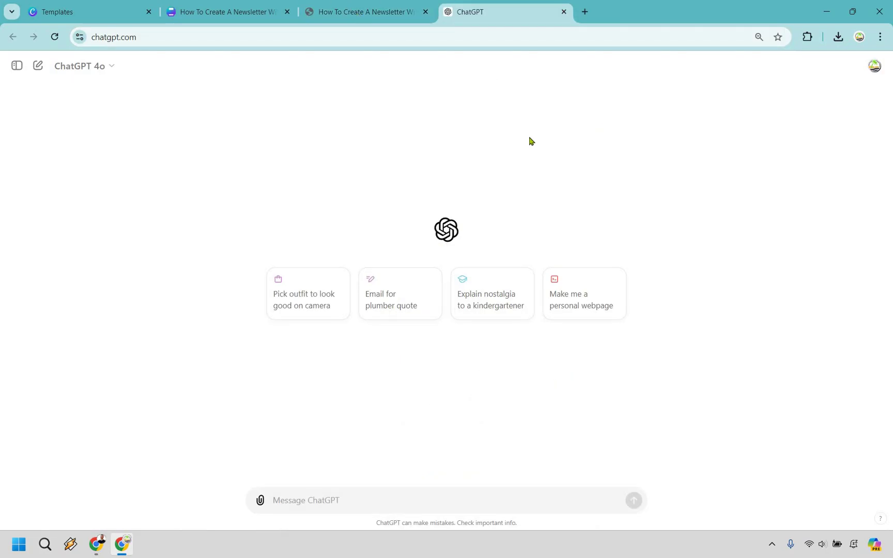
key("ctrl+shift+Tab")
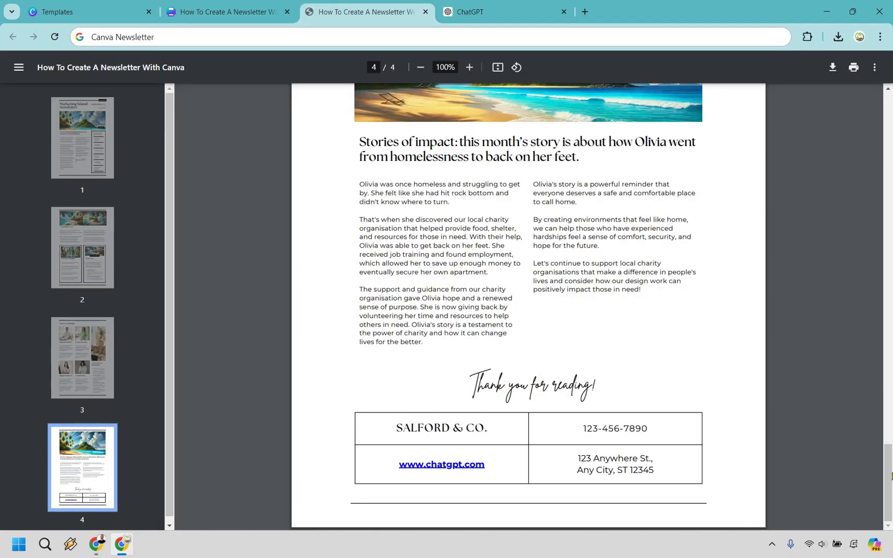
left_click_drag(891, 475, 878, 124)
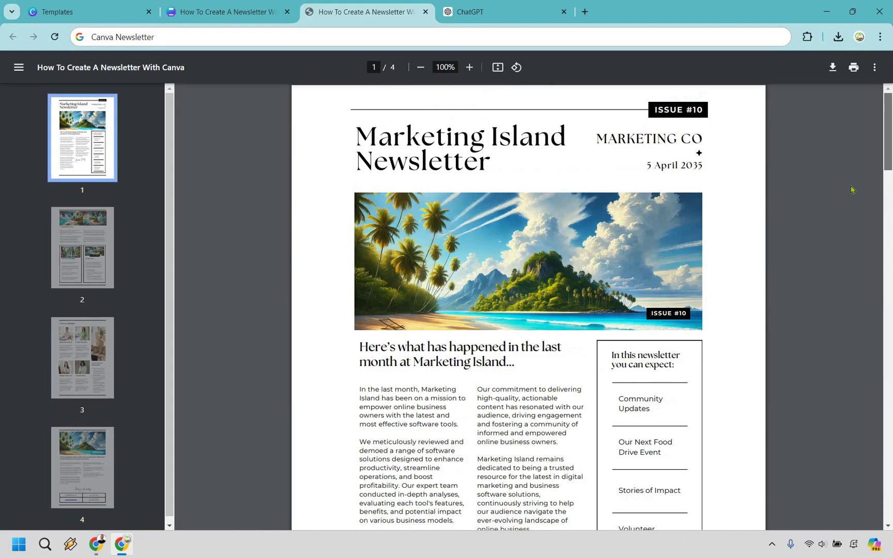